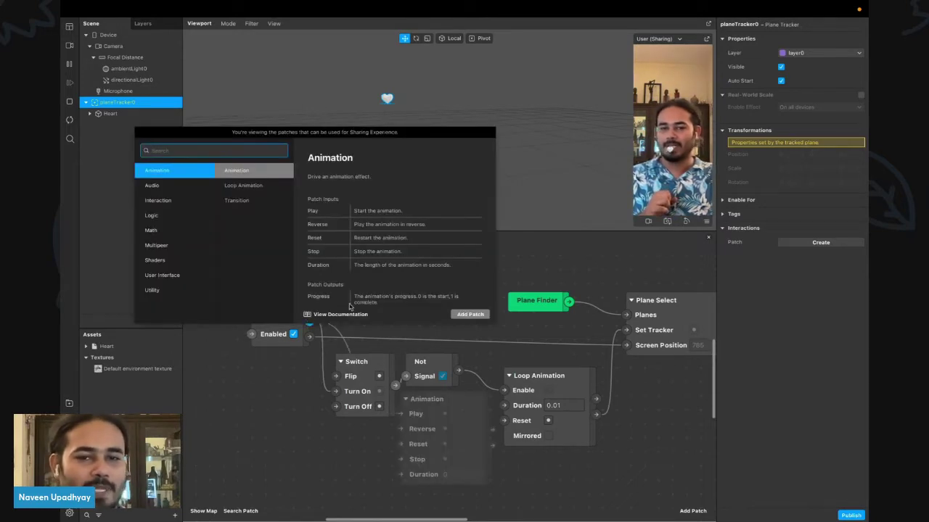
{"action": "left_click", "coordinate": [282, 386]}
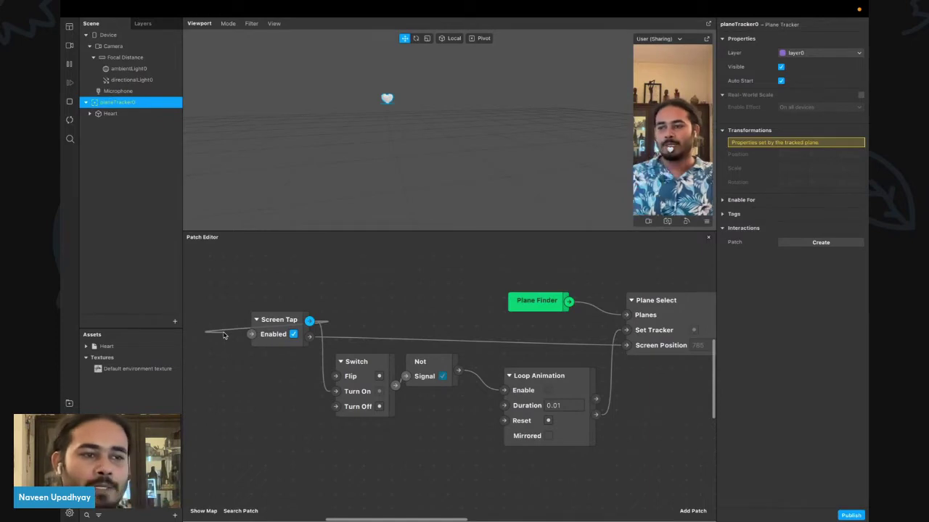
{"action": "left_click", "coordinate": [268, 386]}
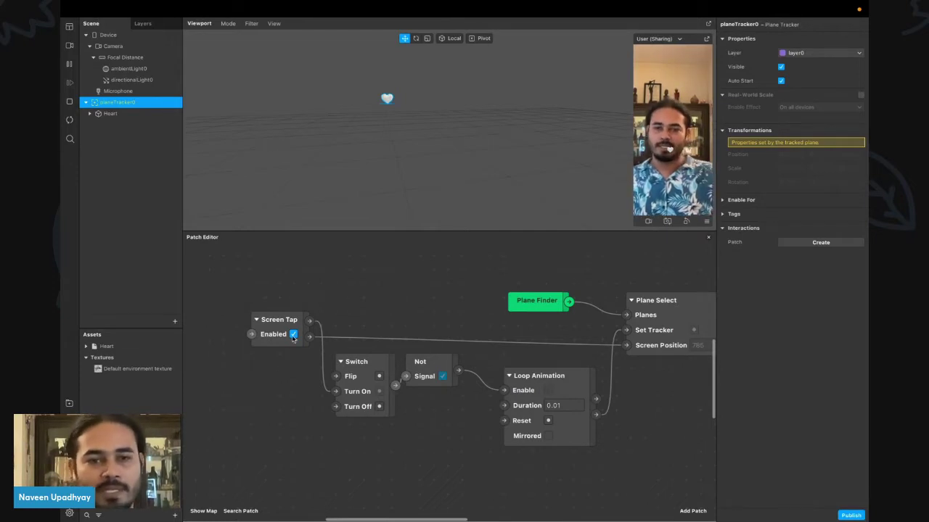
{"action": "mouse_move", "coordinate": [293, 338]}
{"action": "left_mouse_down"}
{"action": "mouse_move", "coordinate": [293, 303]}
{"action": "mouse_move", "coordinate": [293, 353]}
{"action": "left_mouse_up"}
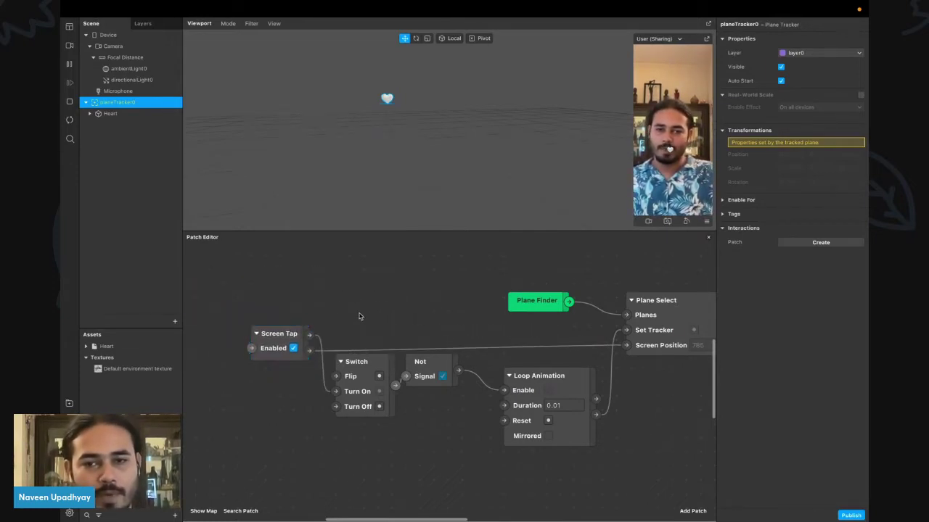
Open the AR Library and search it for "anitloop".
{"action": "left_click", "coordinate": [70, 404]}
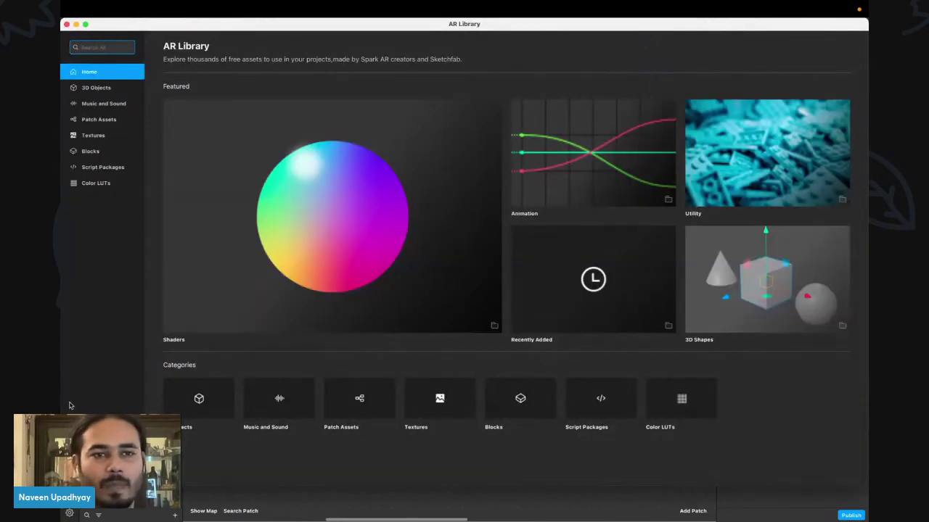
{"action": "type", "text": "ani"}
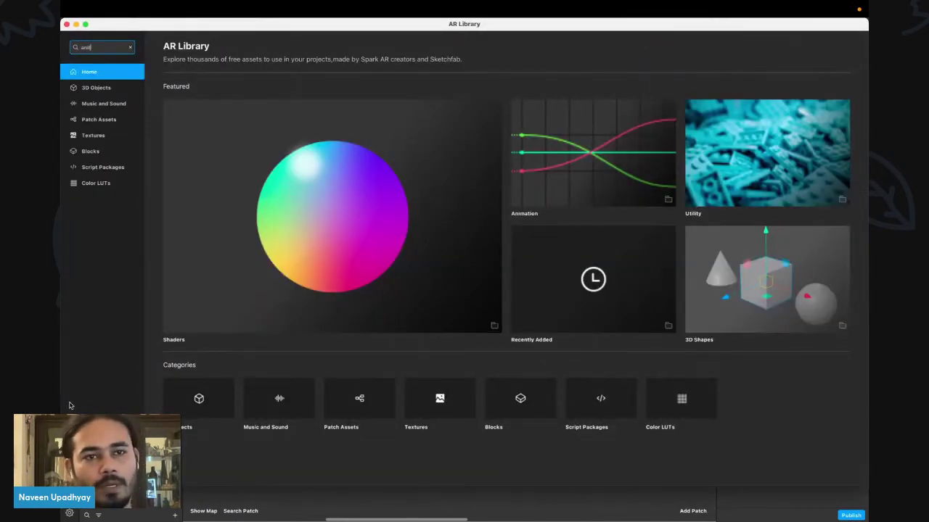
{"action": "type", "text": "tloop"}
{"action": "key", "text": "Return"}
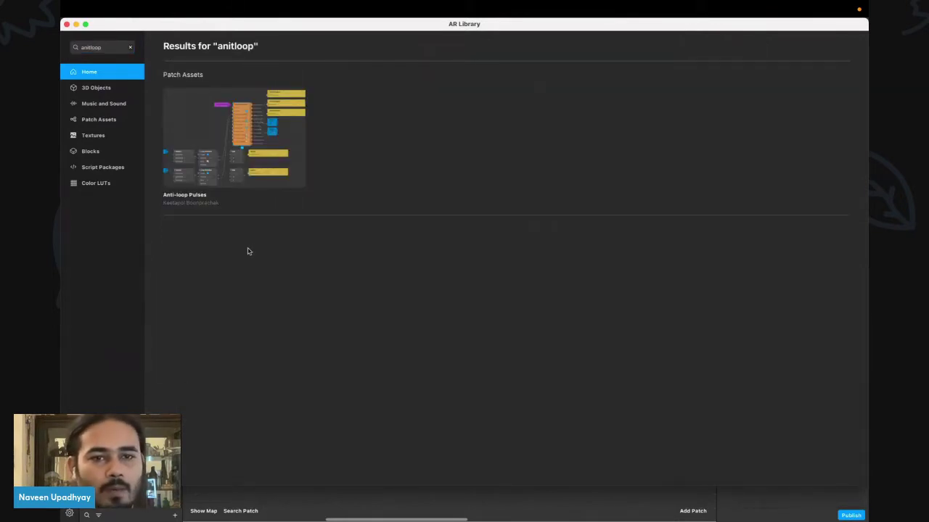
Find the For Game.Antiloop block in the AR Library's full list of blocks and import it for free.
{"action": "left_click", "coordinate": [102, 167]}
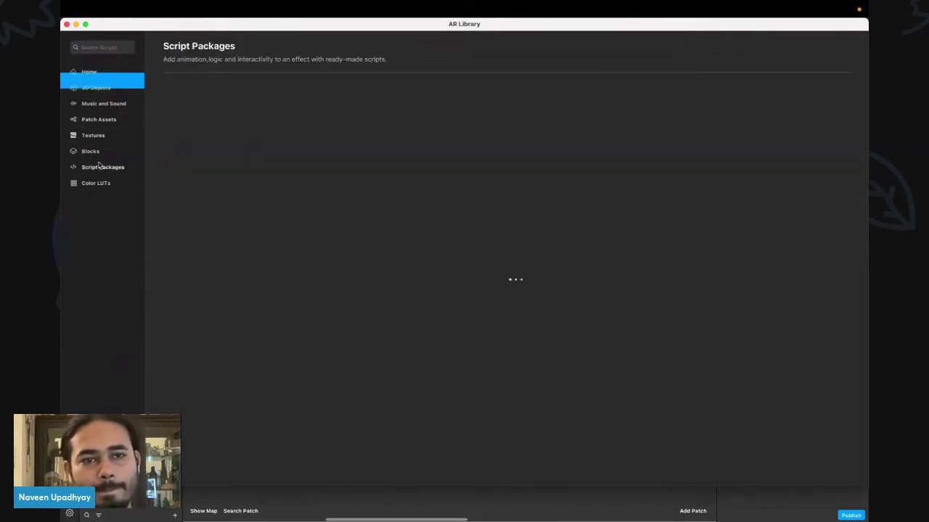
{"action": "left_click", "coordinate": [93, 135]}
{"action": "left_click", "coordinate": [90, 150]}
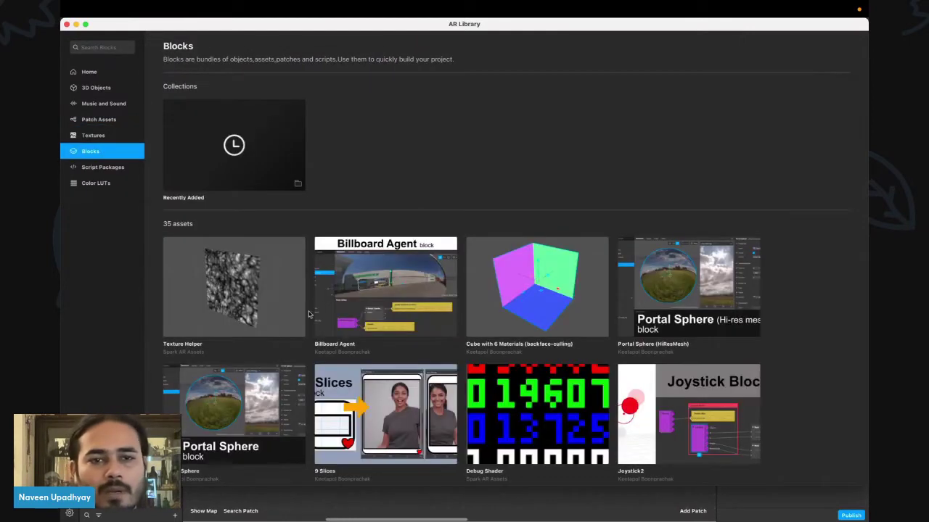
{"action": "scroll", "coordinate": [312, 312], "scroll_direction": "down", "scroll_amount": 5}
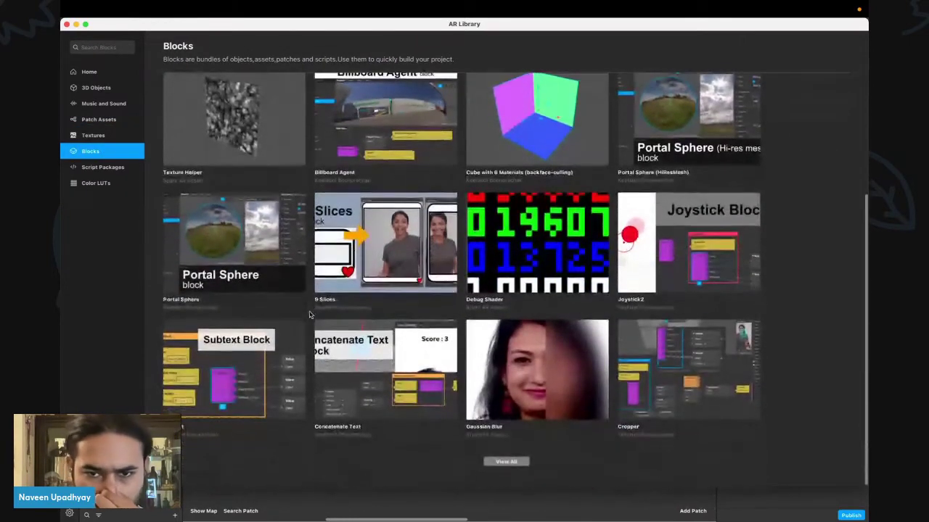
{"action": "left_click", "coordinate": [505, 464]}
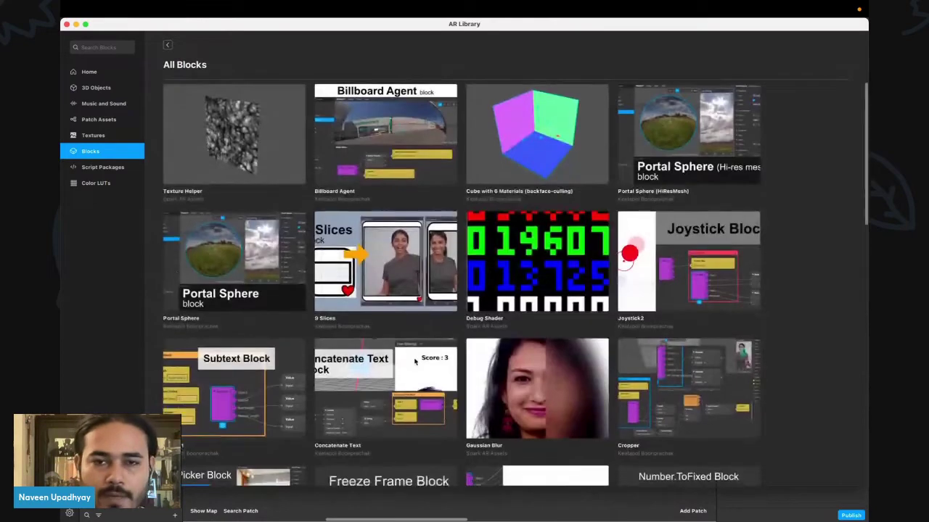
{"action": "scroll", "coordinate": [417, 355], "scroll_direction": "down", "scroll_amount": 10}
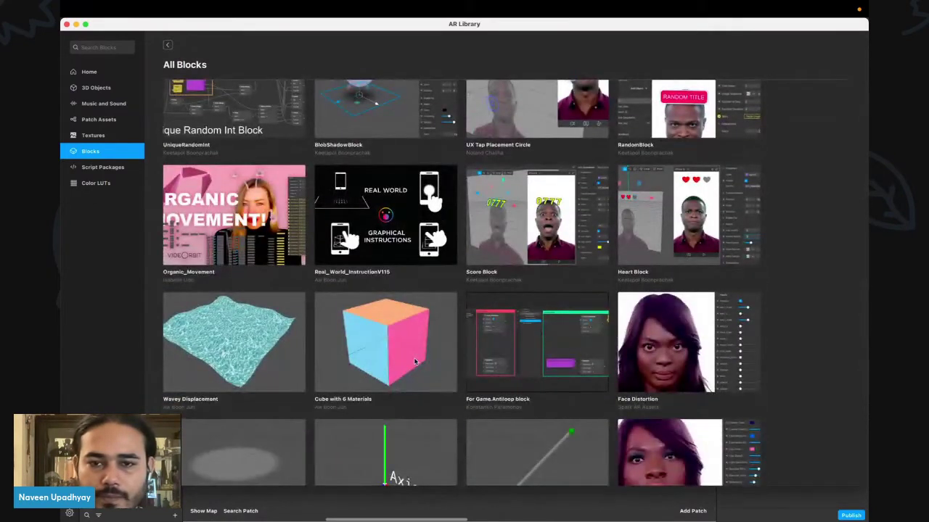
{"action": "scroll", "coordinate": [414, 349], "scroll_direction": "down", "scroll_amount": 4}
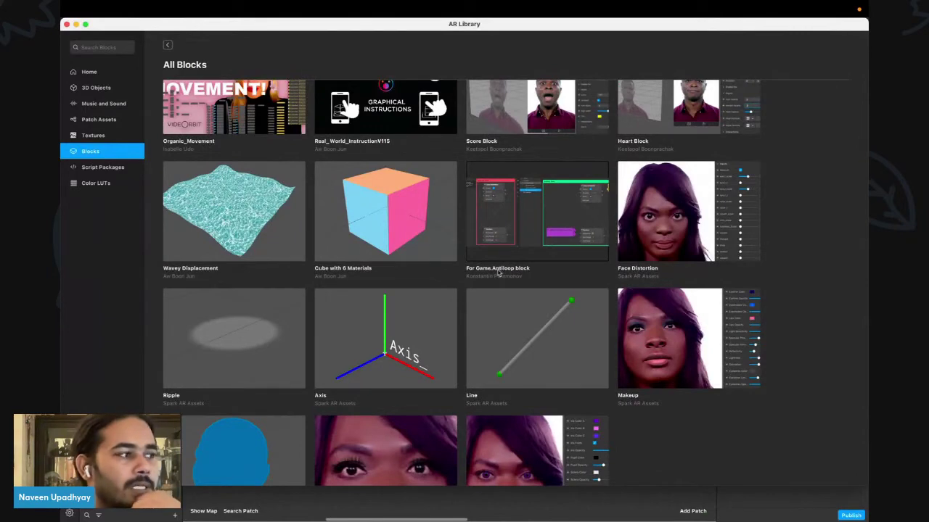
{"action": "left_click", "coordinate": [511, 235]}
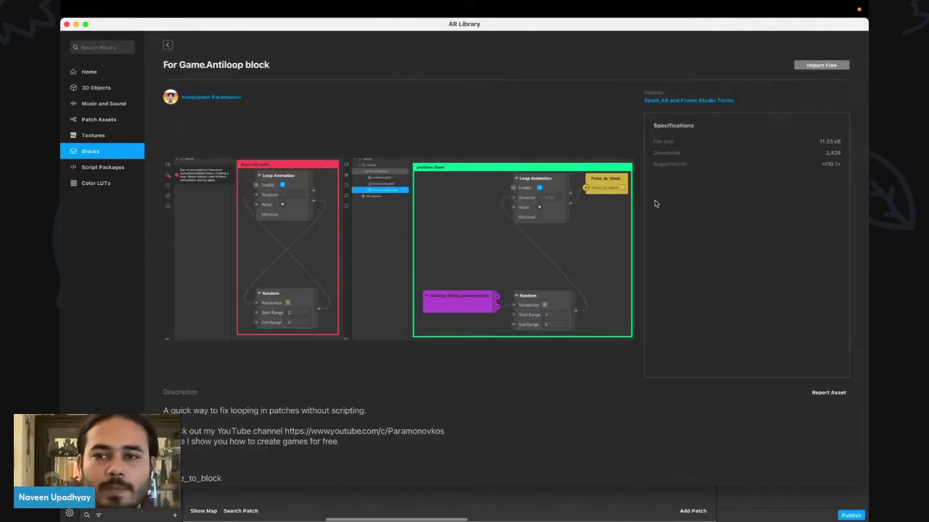
{"action": "left_click", "coordinate": [804, 66]}
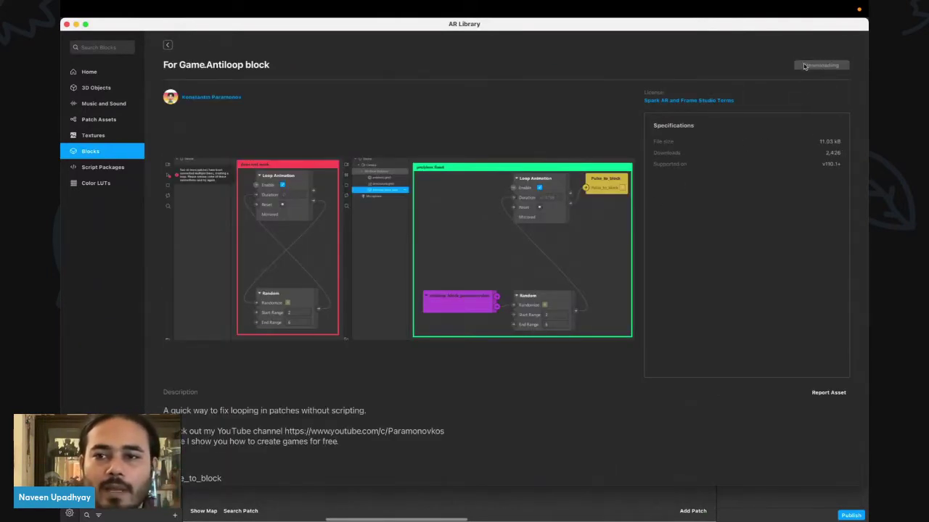
Close the AR Library and delete the Screen Tap, Switch, Not and Loop Animation patches.
{"action": "left_click", "coordinate": [66, 25]}
{"action": "left_click_drag", "start_coordinate": [245, 334], "coordinate": [538, 450]}
{"action": "key", "text": "BackSpace"}
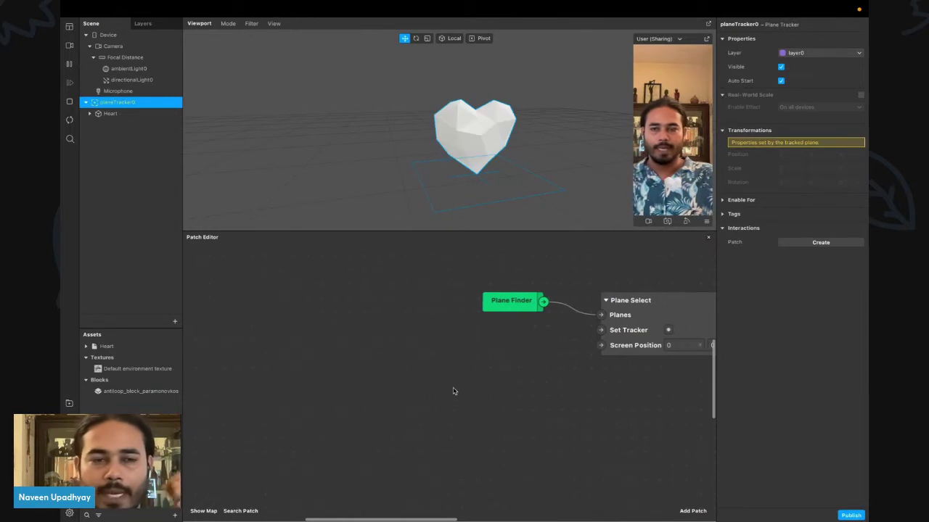
Instantiate the imported antiloop block in the scene and create a patch for its Pulse_to_block input.
{"action": "left_click", "coordinate": [119, 392]}
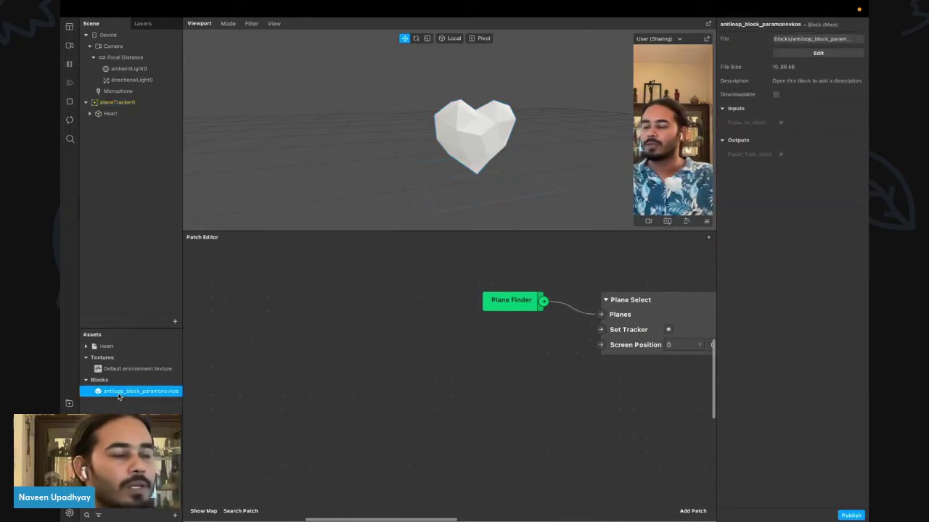
{"action": "right_click", "coordinate": [119, 396]}
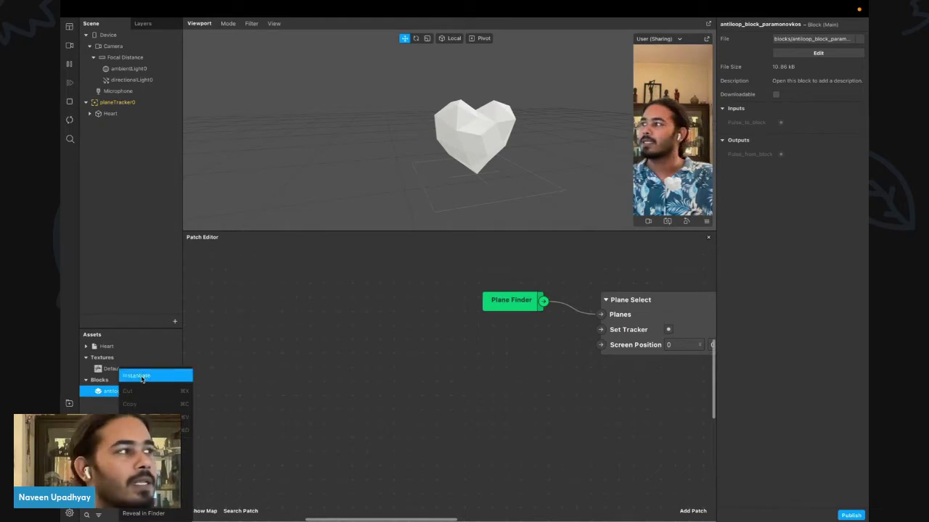
{"action": "left_click", "coordinate": [142, 377]}
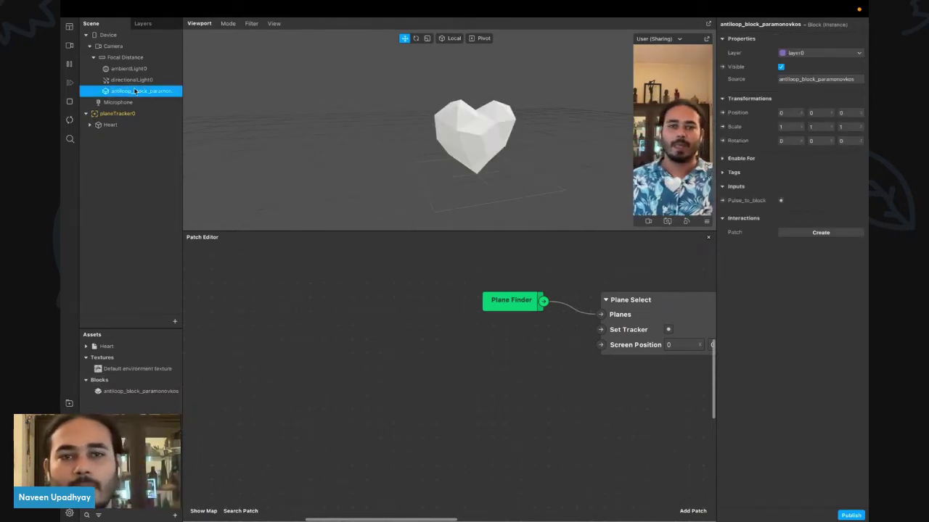
{"action": "left_click", "coordinate": [722, 202]}
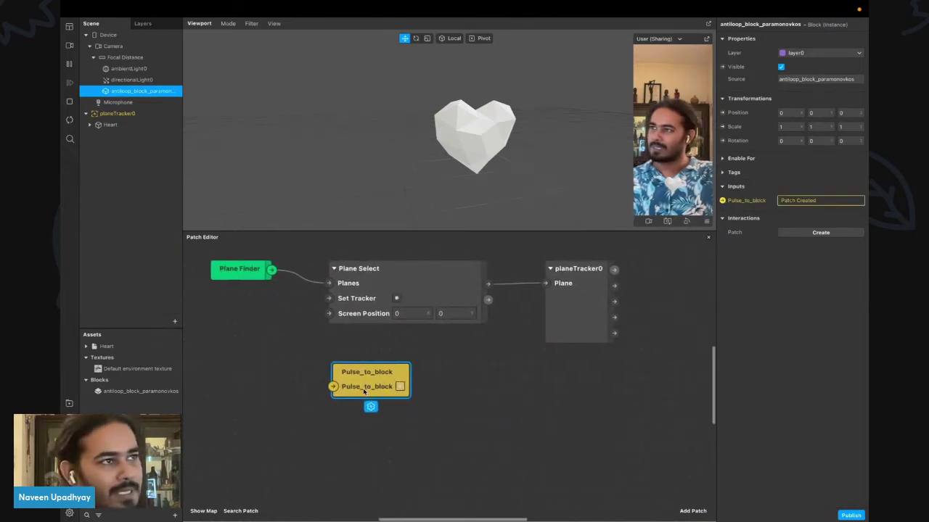
Add a Screen Tap patch and connect its Gesture State output to the Pulse_to_block patch.
{"action": "right_click", "coordinate": [315, 376]}
{"action": "type", "text": "scree"}
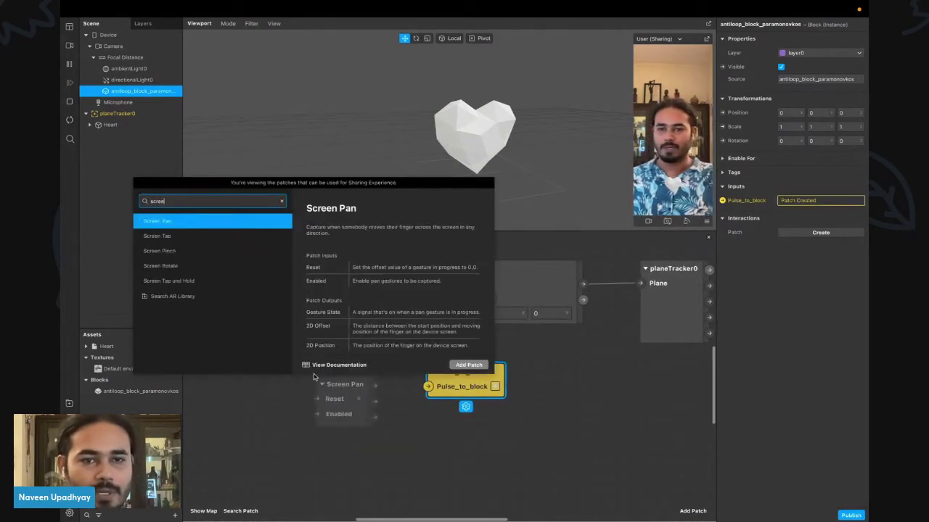
{"action": "key", "text": "Down"}
{"action": "key", "text": "Return"}
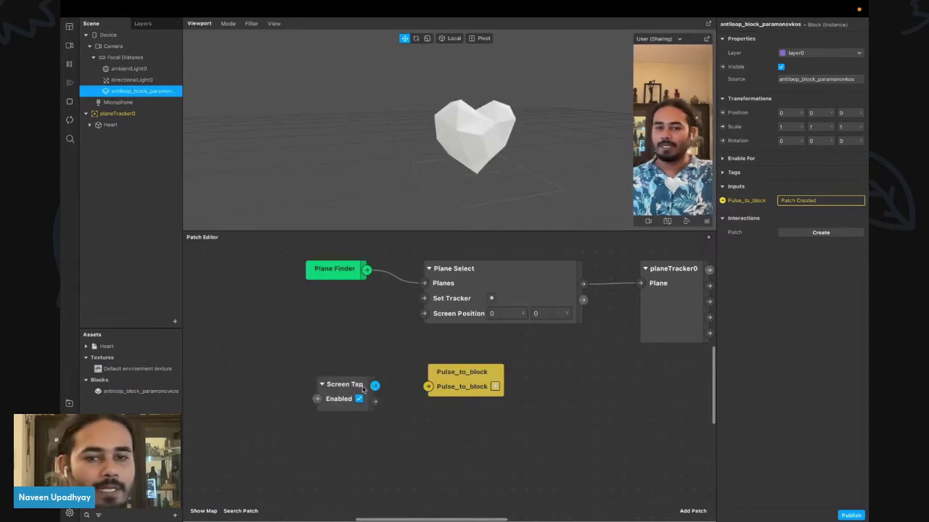
{"action": "left_click_drag", "start_coordinate": [375, 385], "coordinate": [433, 386]}
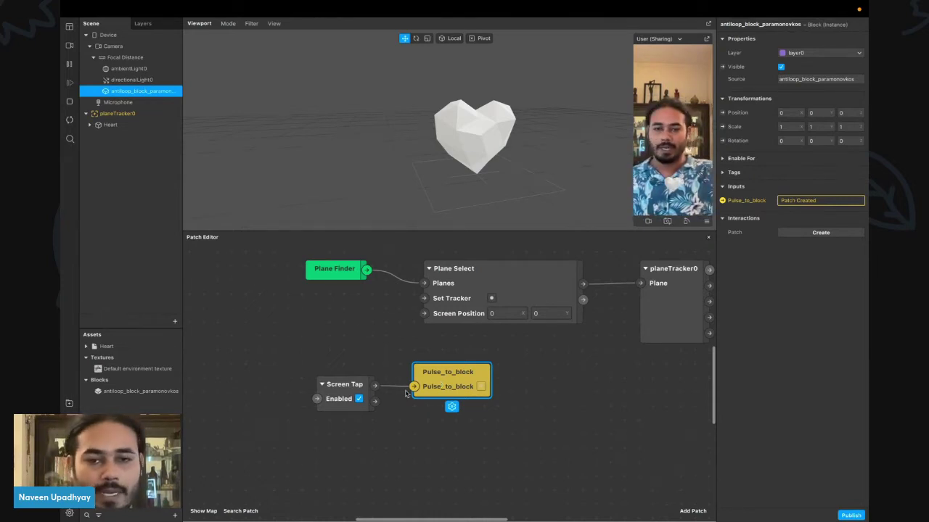
Arrange the Screen Tap and Pulse_to_block patches side by side below the Plane Finder and Plane Select patches.
{"action": "scroll", "coordinate": [322, 373], "scroll_direction": "left", "scroll_amount": 2}
{"action": "left_click_drag", "start_coordinate": [321, 373], "coordinate": [405, 389]}
{"action": "left_click", "coordinate": [427, 427]}
{"action": "left_click", "coordinate": [451, 434]}
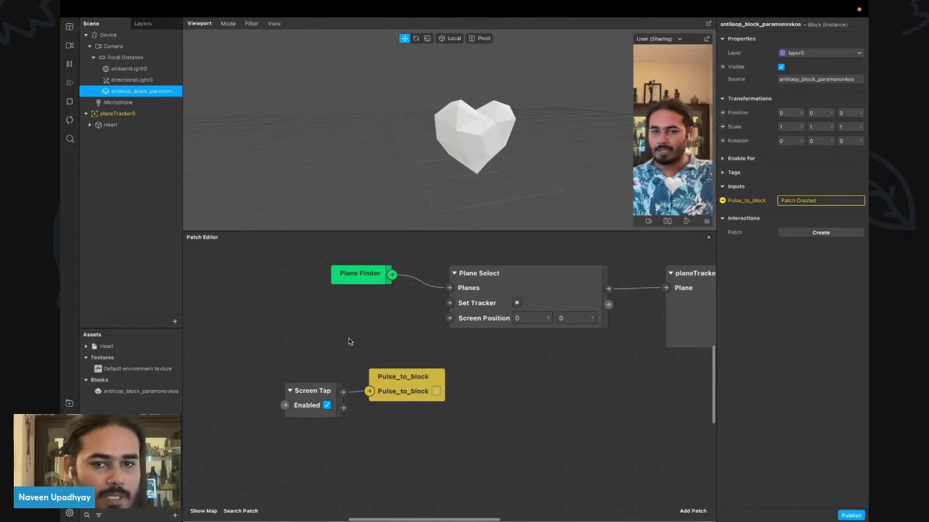
{"action": "mouse_move", "coordinate": [417, 388]}
{"action": "left_mouse_down"}
{"action": "mouse_move", "coordinate": [445, 388]}
{"action": "mouse_move", "coordinate": [432, 382]}
{"action": "left_mouse_up"}
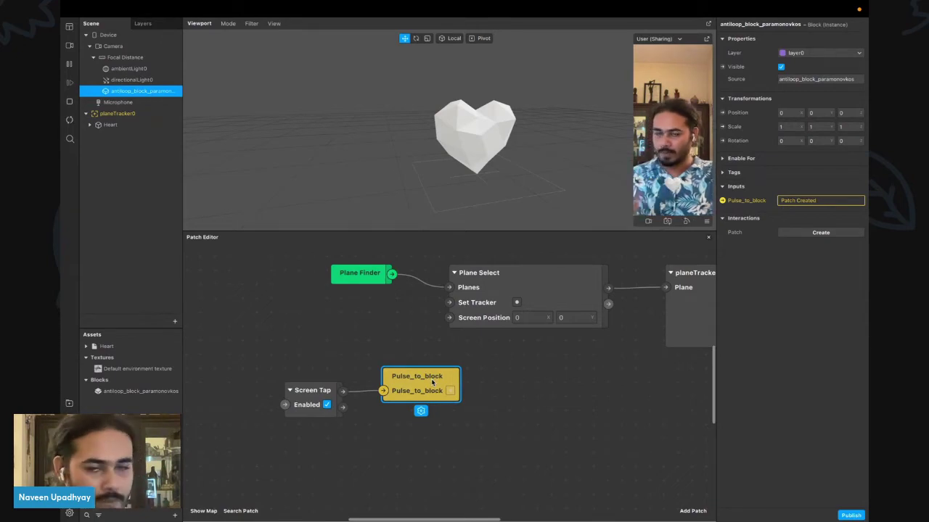
{"action": "left_click", "coordinate": [353, 346]}
Add the antiloop block instance to the patch graph before Screen Tap and line the two patches up.
{"action": "left_click_drag", "start_coordinate": [119, 93], "coordinate": [292, 327]}
{"action": "scroll", "coordinate": [290, 330], "scroll_direction": "right", "scroll_amount": 3}
{"action": "scroll", "coordinate": [286, 331], "scroll_direction": "left", "scroll_amount": 5}
{"action": "scroll", "coordinate": [285, 331], "scroll_direction": "left", "scroll_amount": 1}
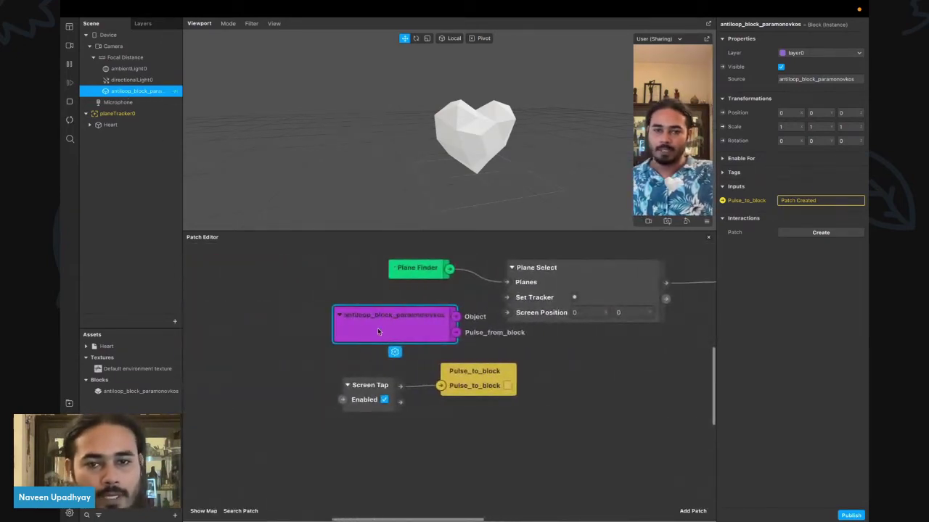
{"action": "left_click_drag", "start_coordinate": [378, 330], "coordinate": [274, 316]}
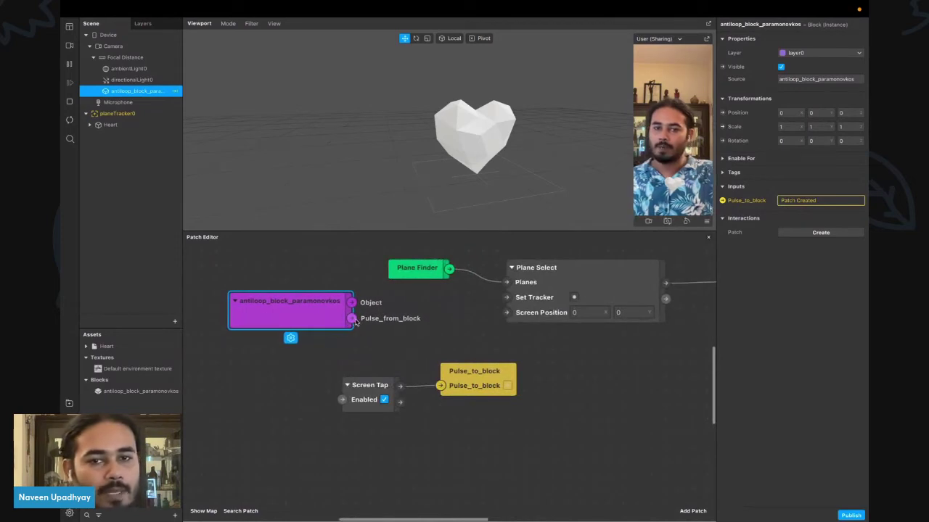
{"action": "left_click_drag", "start_coordinate": [313, 322], "coordinate": [279, 381]}
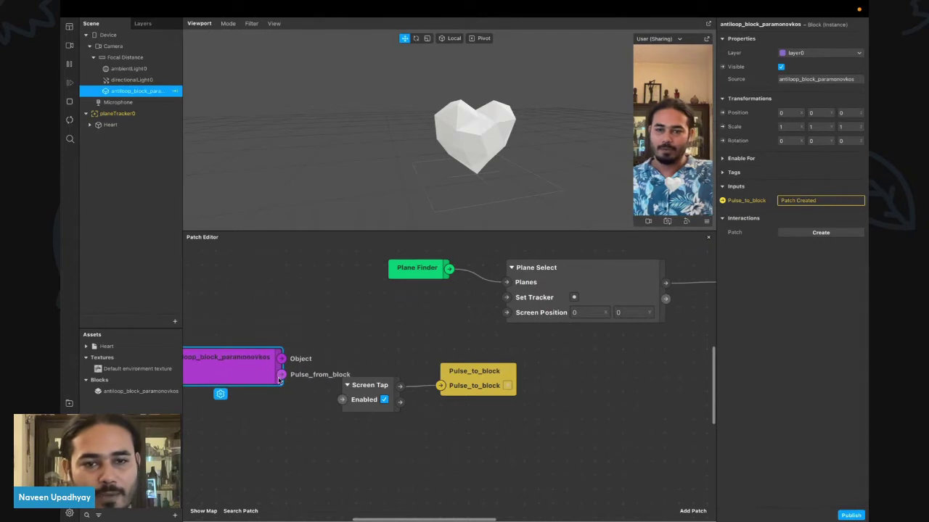
{"action": "scroll", "coordinate": [304, 371], "scroll_direction": "left", "scroll_amount": 2}
{"action": "scroll", "coordinate": [304, 371], "scroll_direction": "down", "scroll_amount": 1}
{"action": "left_click_drag", "start_coordinate": [388, 374], "coordinate": [386, 356]}
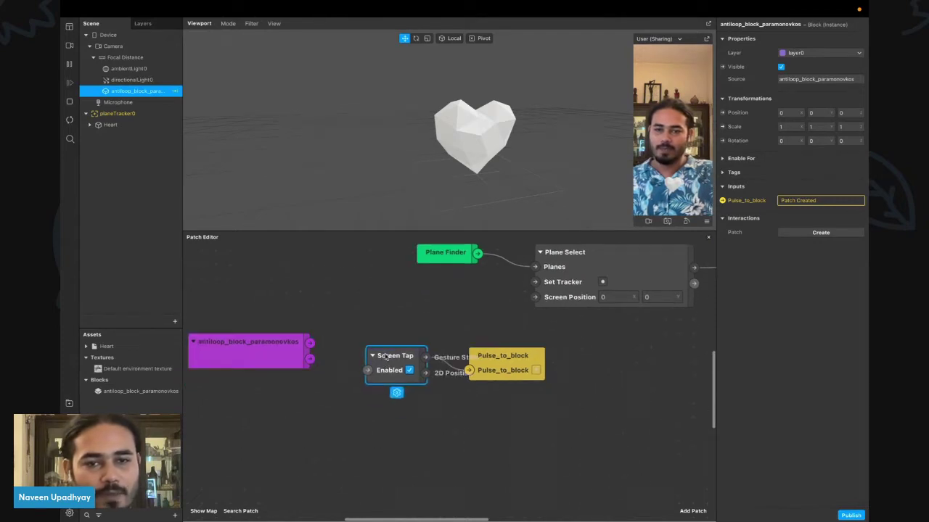
{"action": "scroll", "coordinate": [374, 371], "scroll_direction": "left", "scroll_amount": 2}
Add a Switch patch with its Turn On input fed by Pulse_from_block, placing it between the antiloop block and Screen Tap.
{"action": "left_click_drag", "start_coordinate": [323, 356], "coordinate": [325, 382]}
{"action": "type", "text": "s"}
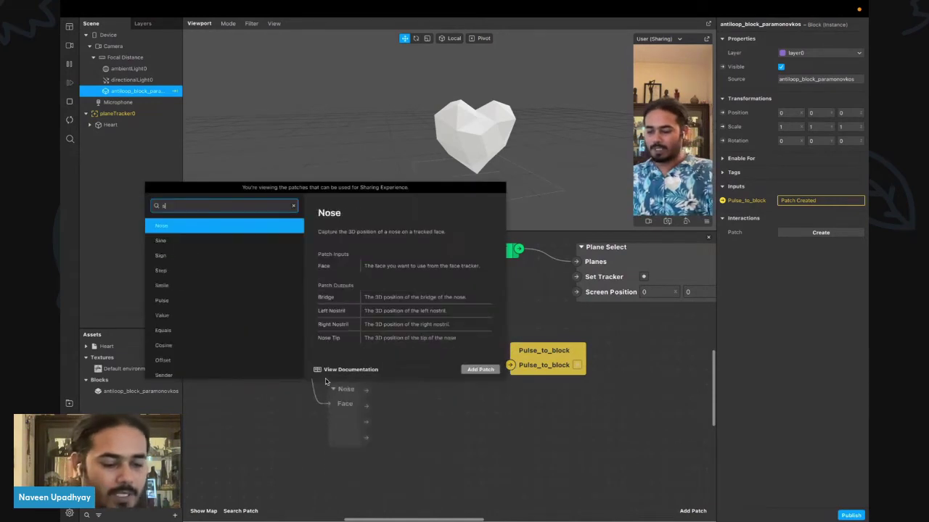
{"action": "type", "text": "wi"}
{"action": "key", "text": "Return"}
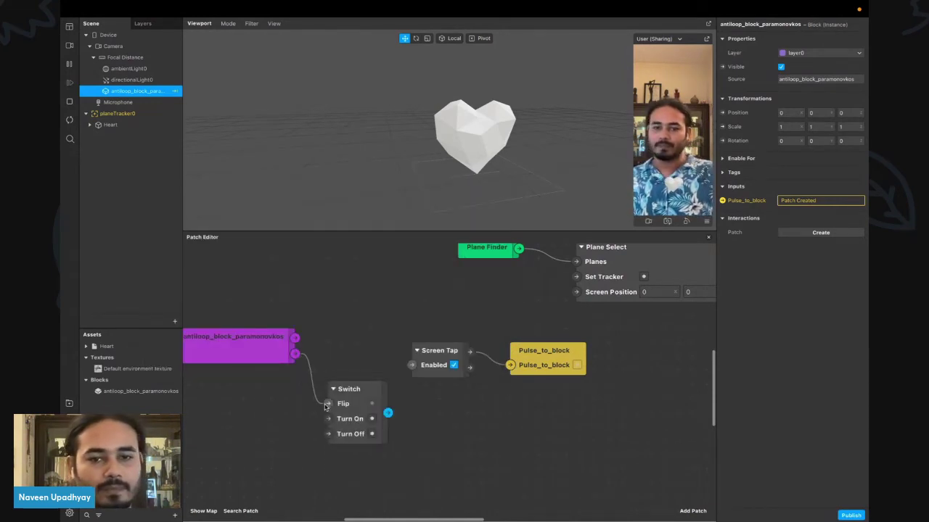
{"action": "left_click_drag", "start_coordinate": [354, 404], "coordinate": [346, 365]}
{"action": "scroll", "coordinate": [346, 365], "scroll_direction": "left", "scroll_amount": 3}
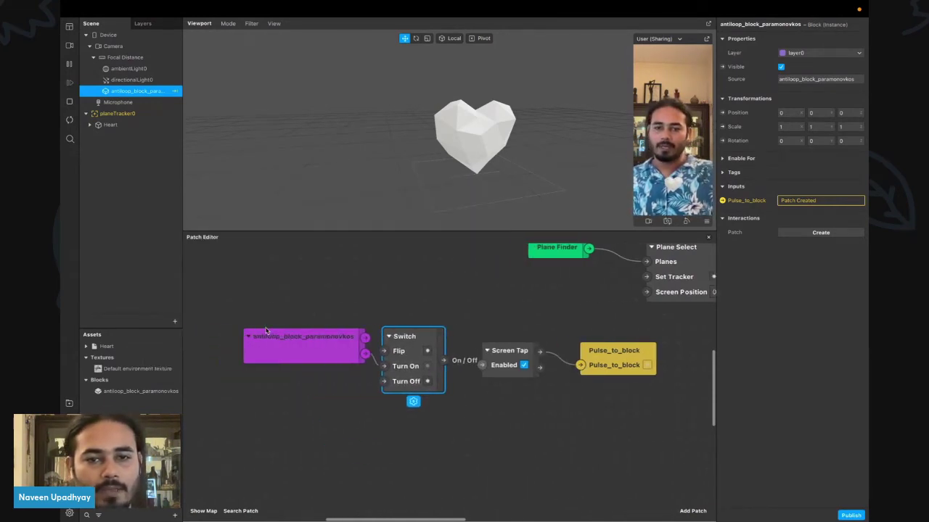
{"action": "left_click", "coordinate": [326, 341], "text": "shift"}
Add a Not patch fed by the Switch output and line it up between the Switch and Screen Tap patches.
{"action": "left_click_drag", "start_coordinate": [414, 353], "coordinate": [417, 375]}
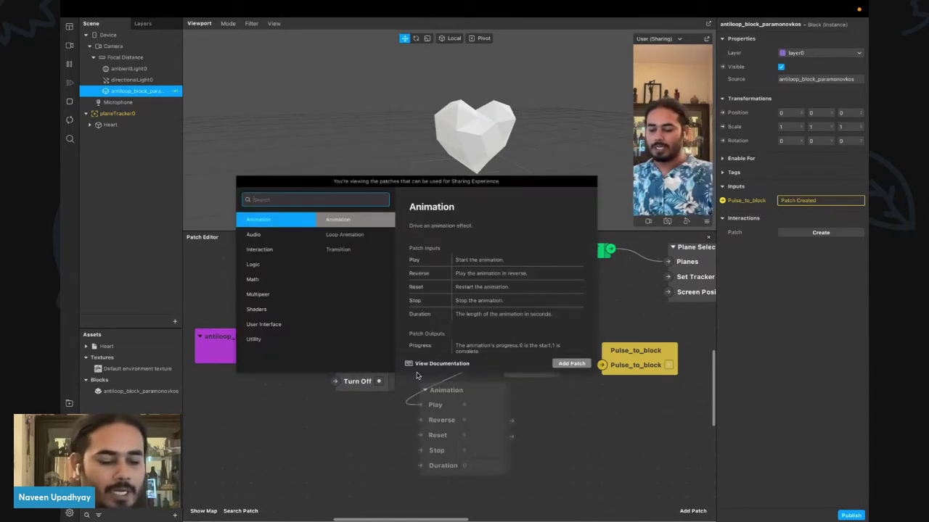
{"action": "type", "text": "not"}
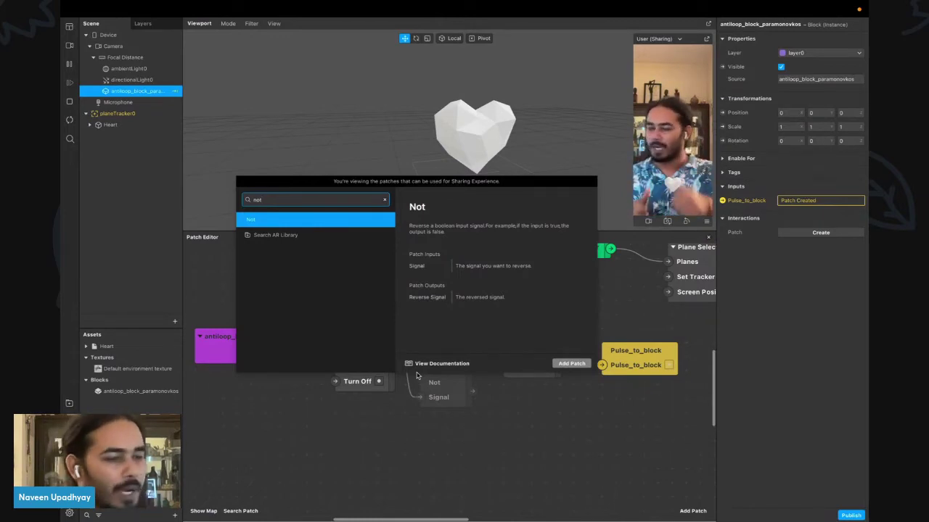
{"action": "key", "text": "Return"}
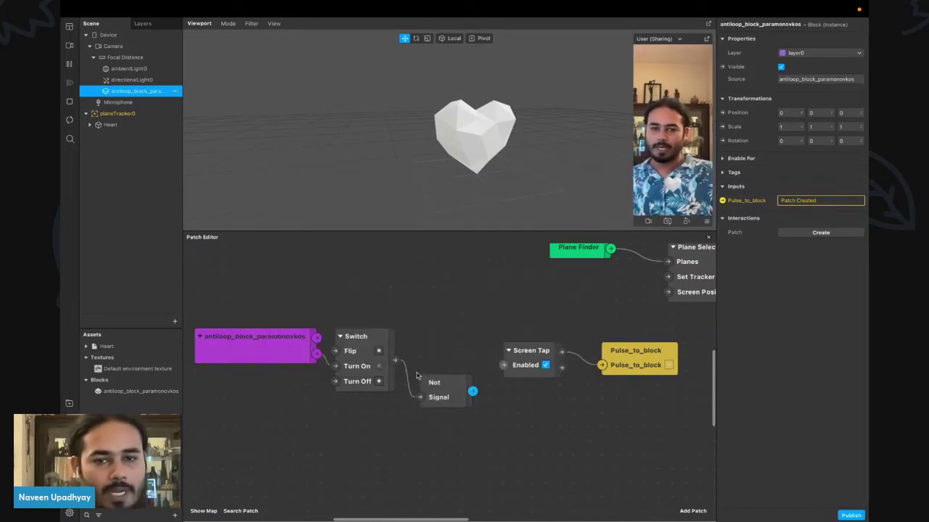
{"action": "left_click_drag", "start_coordinate": [419, 376], "coordinate": [419, 353]}
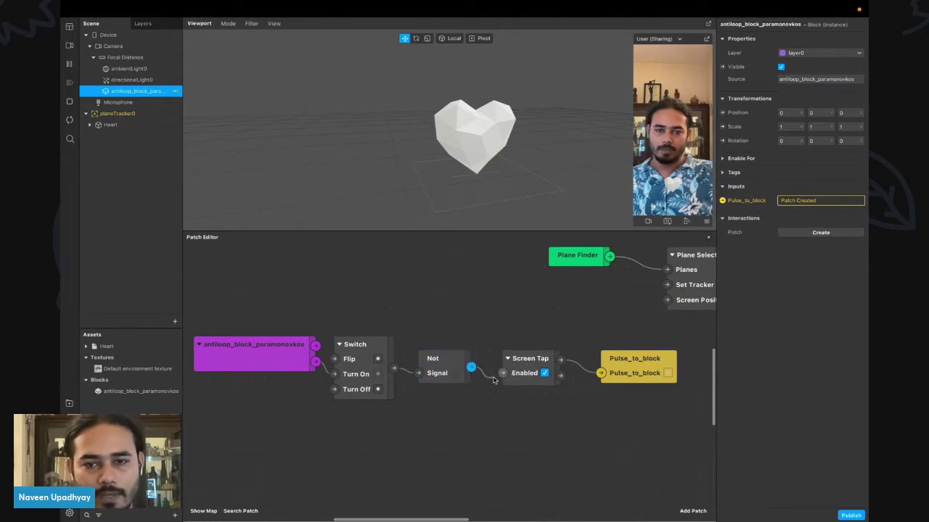
Connect the Not output to Screen Tap's Enabled input, and wire Screen Tap's Gesture State to Set Tracker on Plane Select.
{"action": "left_click_drag", "start_coordinate": [493, 380], "coordinate": [502, 373]}
{"action": "scroll", "coordinate": [506, 399], "scroll_direction": "right", "scroll_amount": 2}
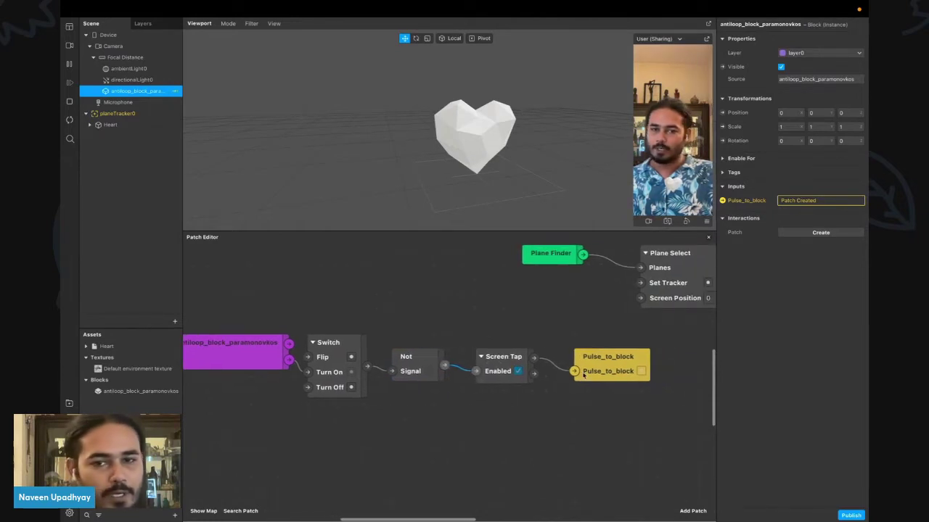
{"action": "left_click", "coordinate": [608, 357]}
{"action": "left_click_drag", "start_coordinate": [535, 358], "coordinate": [638, 286]}
{"action": "left_click", "coordinate": [518, 441]}
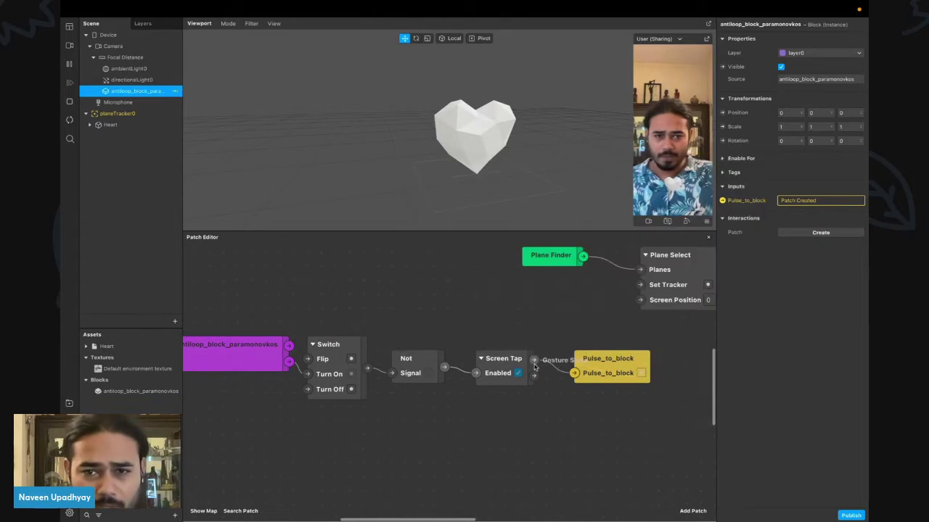
{"action": "left_click_drag", "start_coordinate": [534, 358], "coordinate": [639, 285]}
{"action": "left_click", "coordinate": [608, 380]}
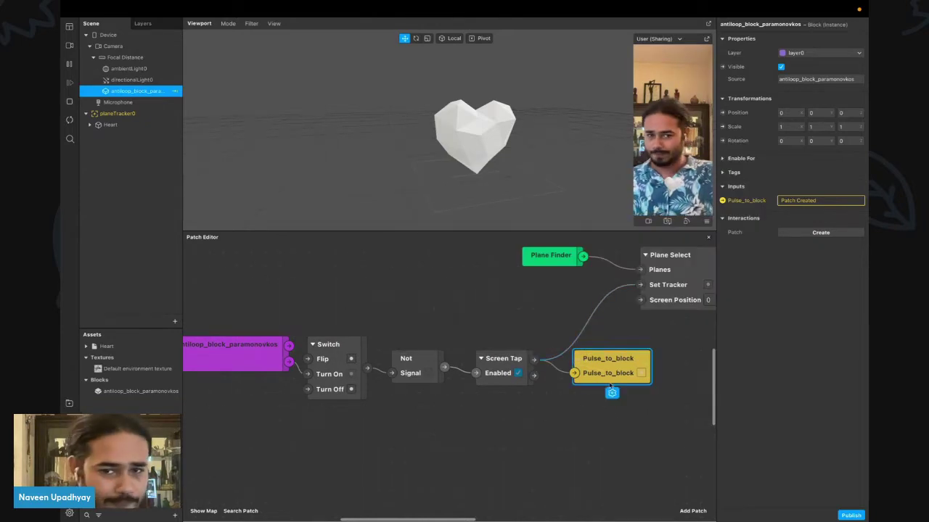
{"action": "left_click_drag", "start_coordinate": [608, 380], "coordinate": [622, 382]}
{"action": "scroll", "coordinate": [439, 390], "scroll_direction": "down", "scroll_amount": 1}
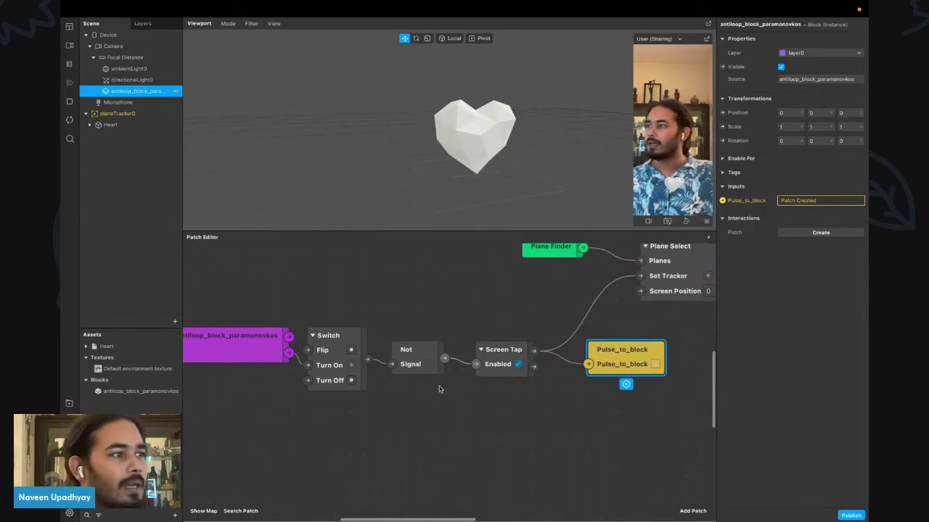
Restart the effect and tap the simulator preview to test the Screen Tap feedback loop.
{"action": "left_click", "coordinate": [68, 123]}
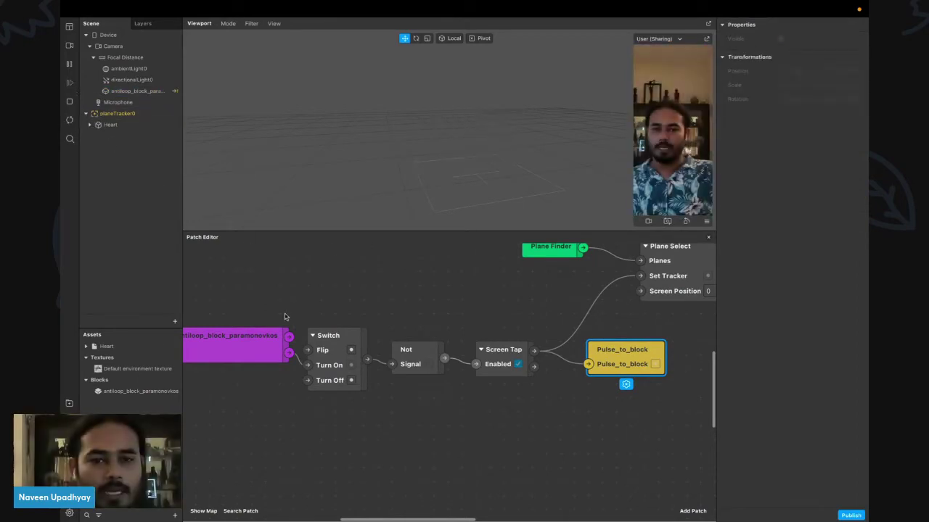
{"action": "left_click", "coordinate": [497, 359]}
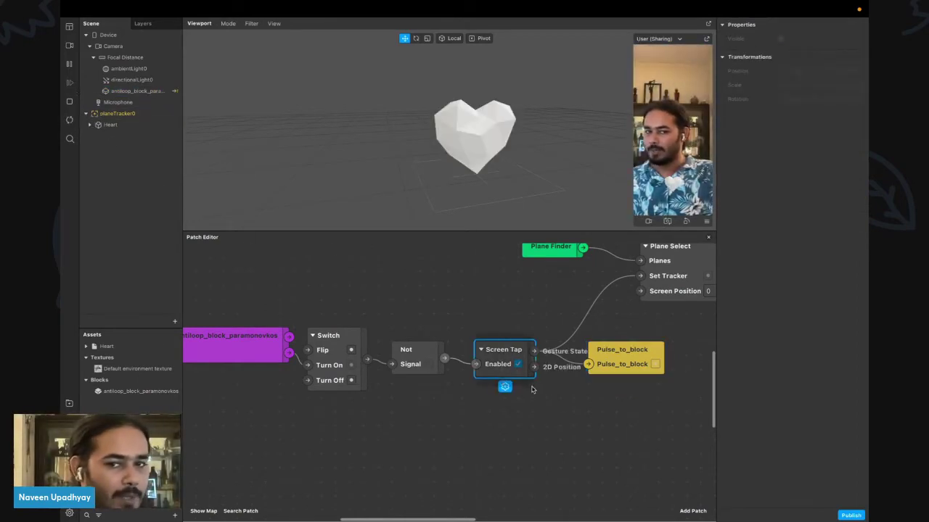
{"action": "left_click", "coordinate": [509, 425]}
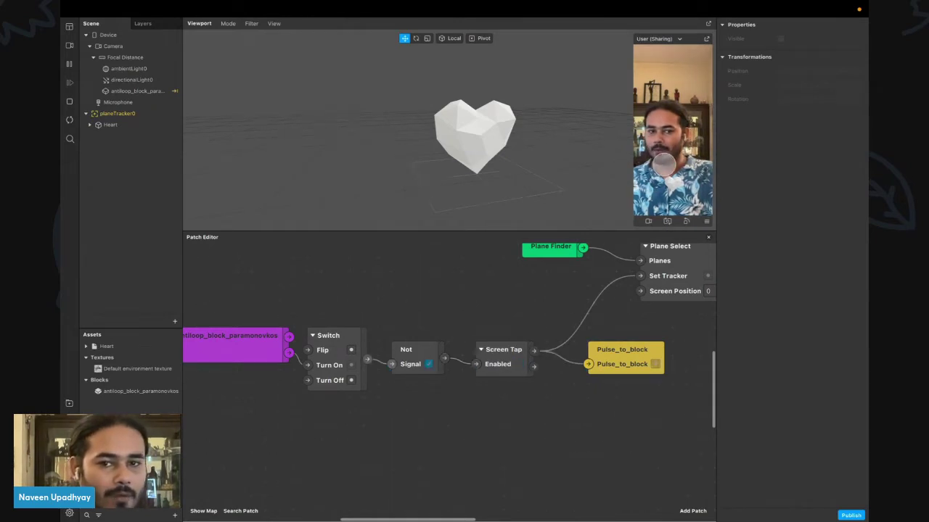
Trace the tap pulse from Pulse_to_block through the antiloop block, Switch and Not patches back to Screen Tap.
{"action": "left_click", "coordinate": [645, 366]}
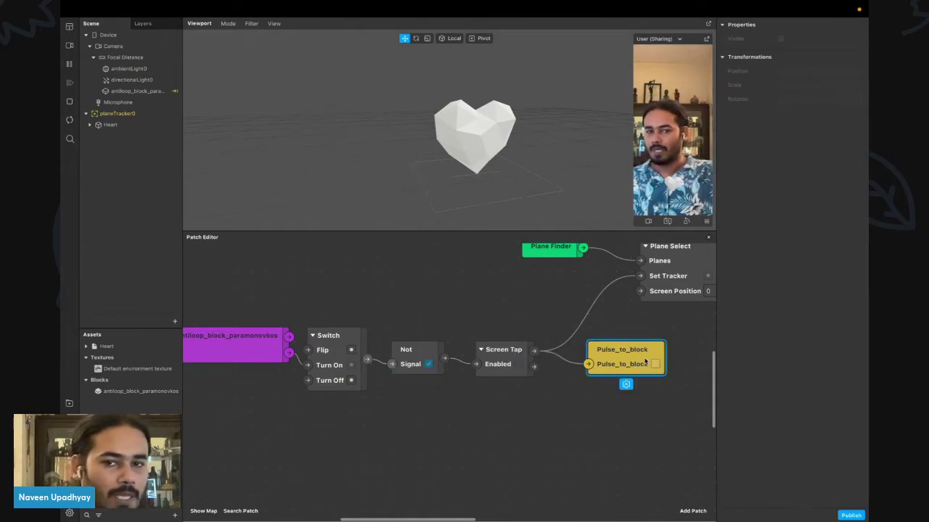
{"action": "left_click", "coordinate": [232, 338]}
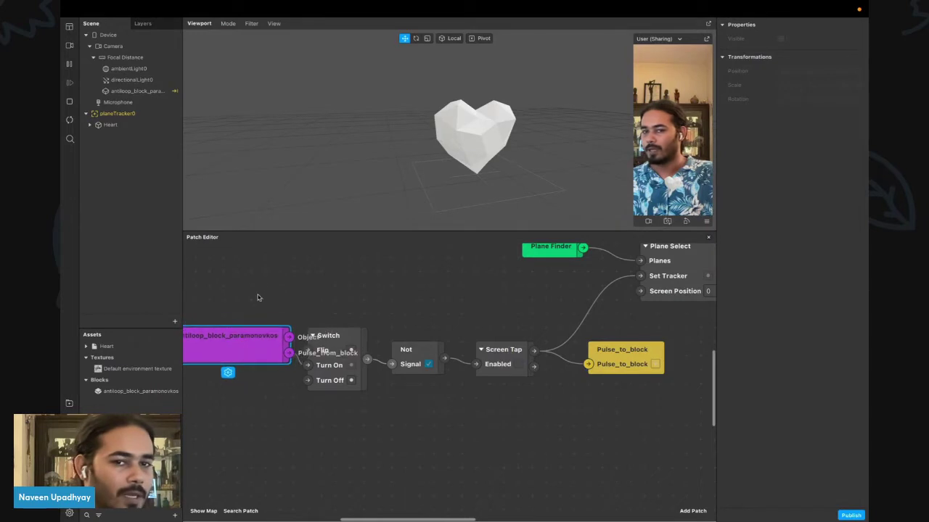
{"action": "left_click_drag", "start_coordinate": [293, 293], "coordinate": [354, 370]}
{"action": "left_click", "coordinate": [428, 370]}
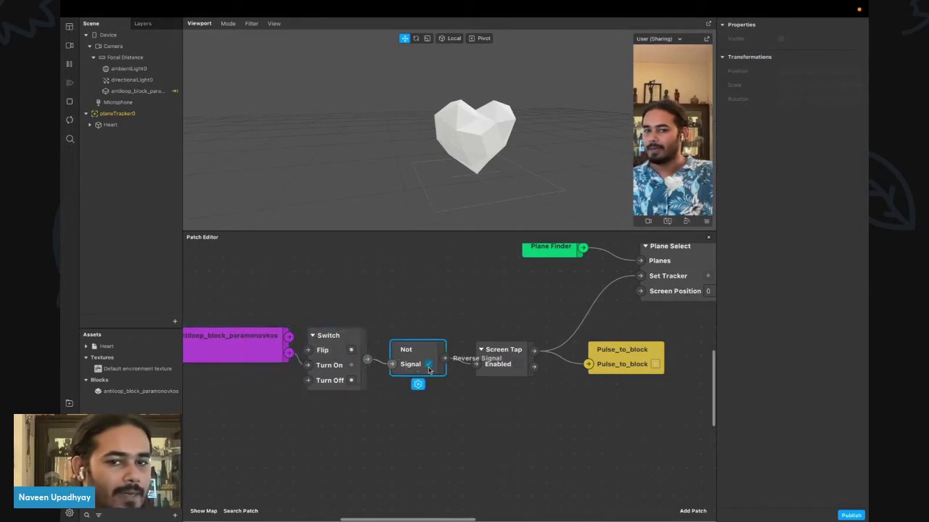
{"action": "left_click", "coordinate": [515, 369]}
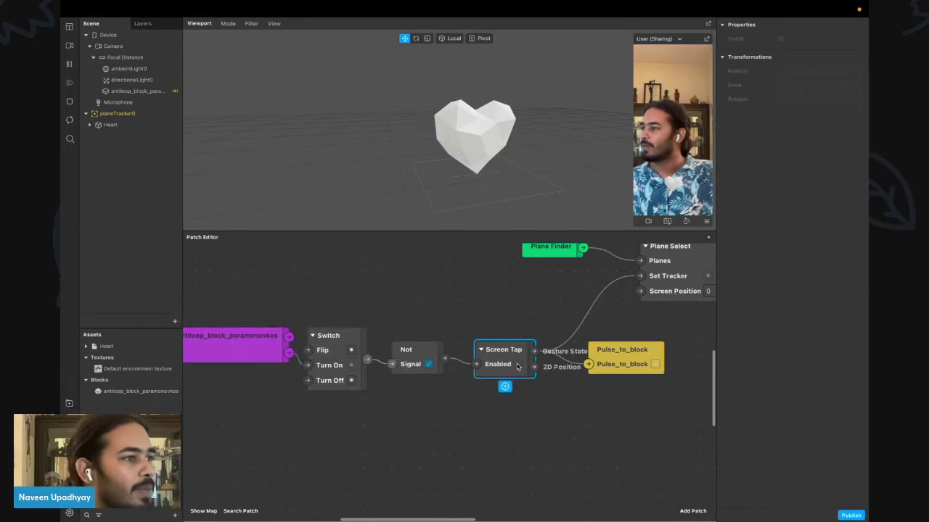
{"action": "left_click_drag", "start_coordinate": [452, 310], "coordinate": [572, 416]}
{"action": "left_click", "coordinate": [504, 415]}
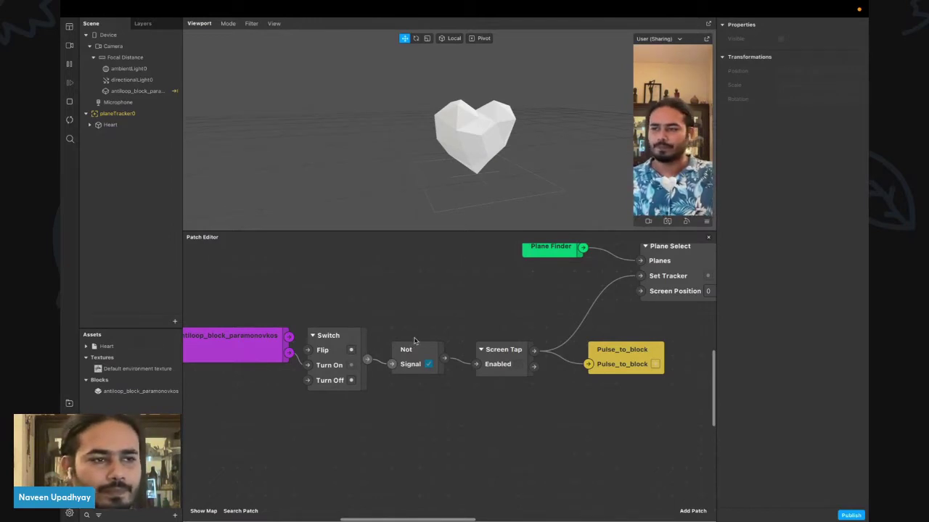
Select the whole patch row from the antiloop block to Pulse_to_block and reposition it below Plane Finder and Plane Select.
{"action": "left_click_drag", "start_coordinate": [250, 328], "coordinate": [696, 402]}
{"action": "left_click_drag", "start_coordinate": [503, 350], "coordinate": [489, 308]}
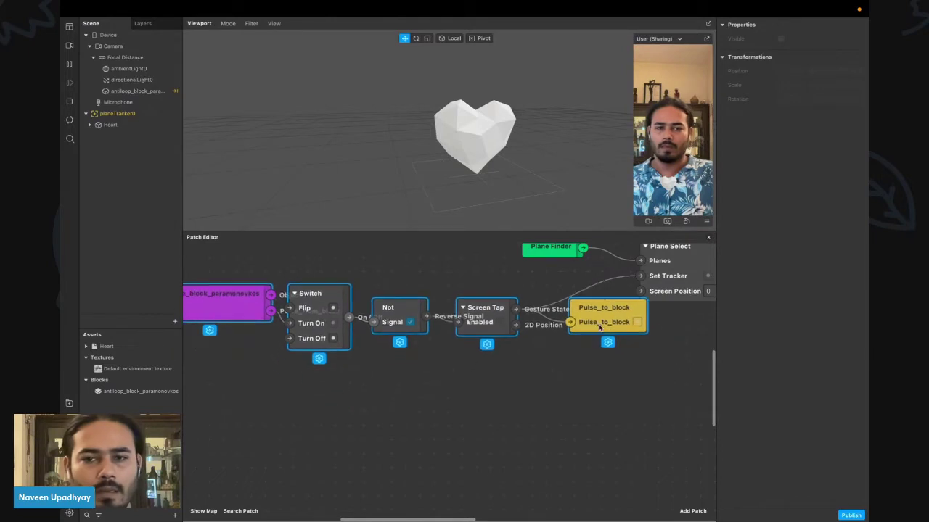
{"action": "left_click", "coordinate": [474, 441]}
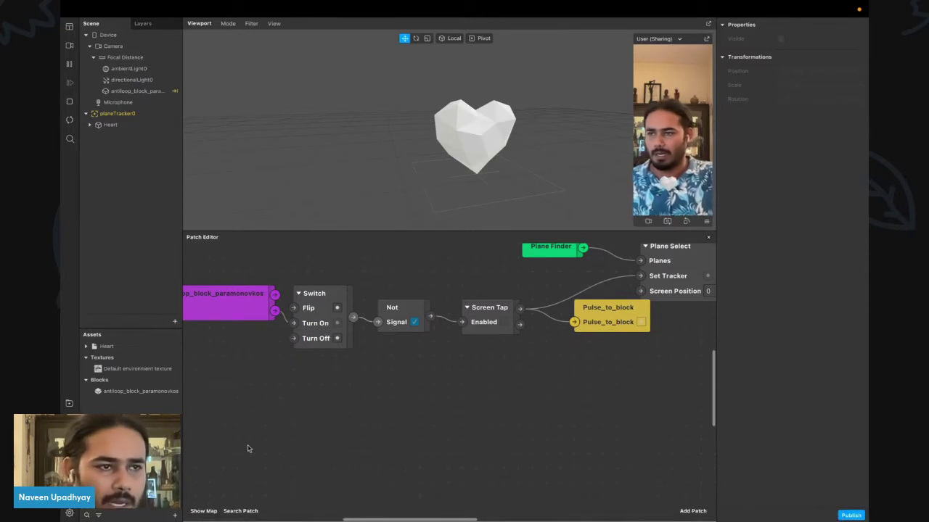
{"action": "scroll", "coordinate": [438, 368], "scroll_direction": "up", "scroll_amount": 1}
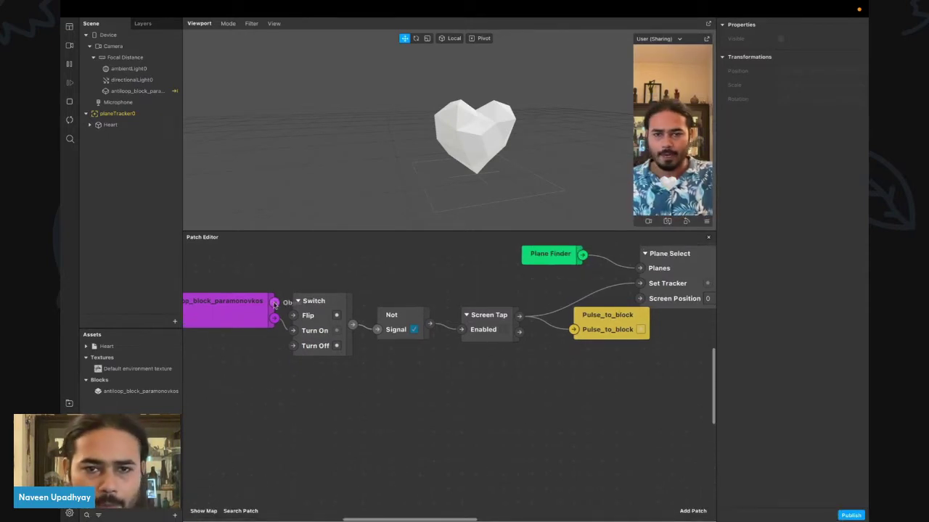
{"action": "left_click_drag", "start_coordinate": [254, 283], "coordinate": [624, 364]}
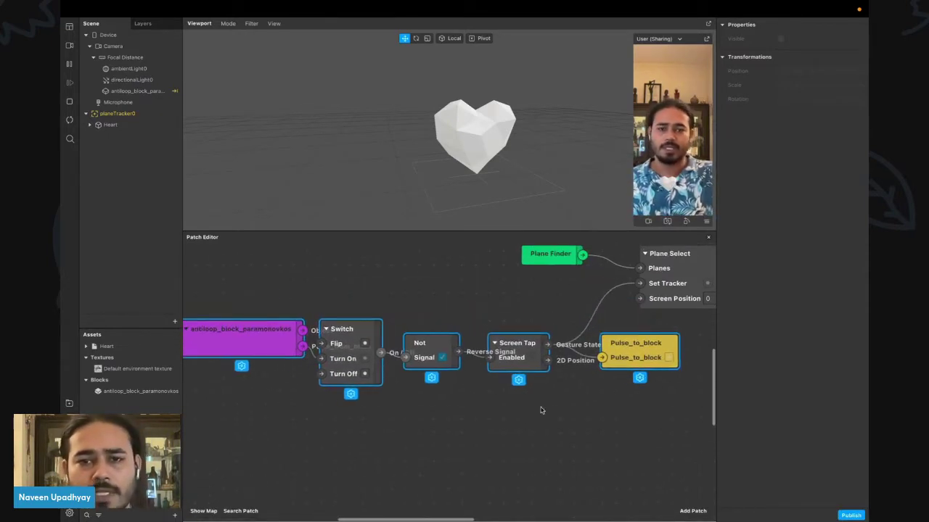
{"action": "left_click", "coordinate": [518, 425]}
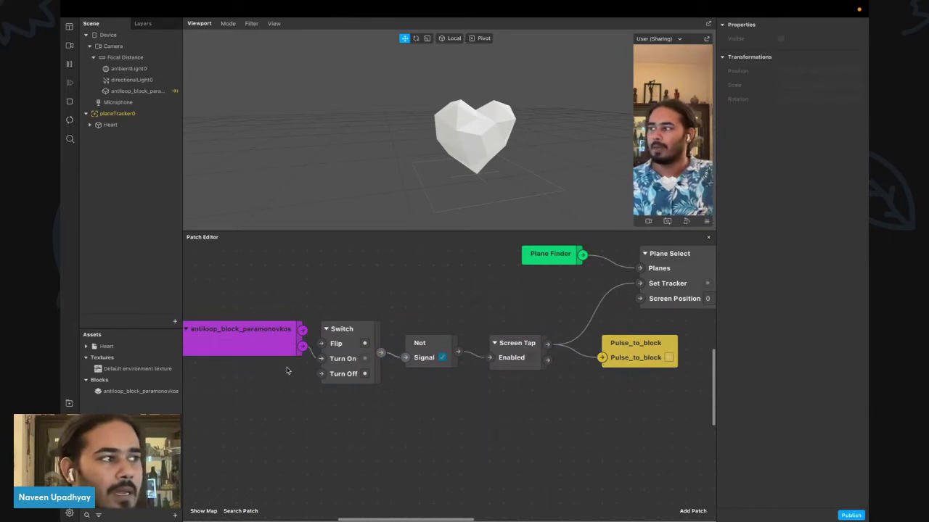
{"action": "scroll", "coordinate": [286, 367], "scroll_direction": "left", "scroll_amount": 1}
{"action": "left_click_drag", "start_coordinate": [249, 264], "coordinate": [643, 432]}
{"action": "left_click", "coordinate": [549, 457]}
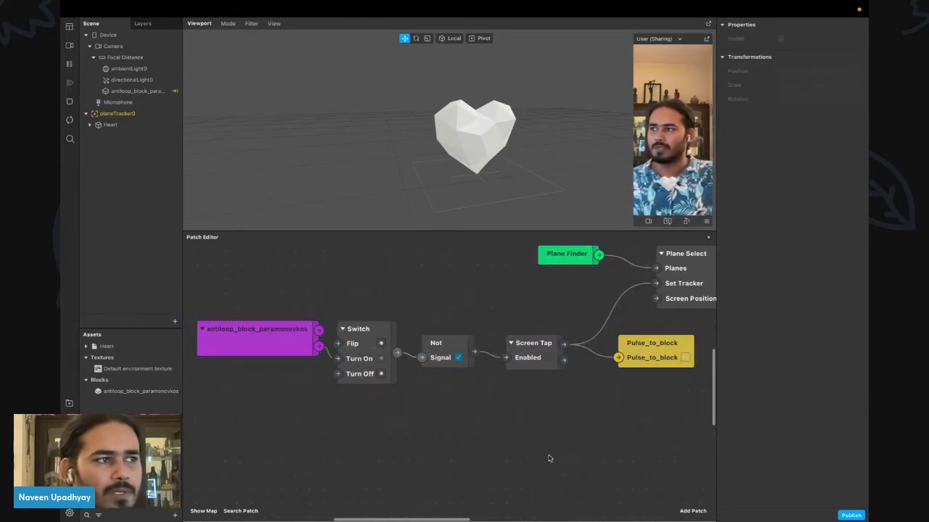
{"action": "left_click_drag", "start_coordinate": [274, 312], "coordinate": [644, 399]}
{"action": "left_click", "coordinate": [609, 398]}
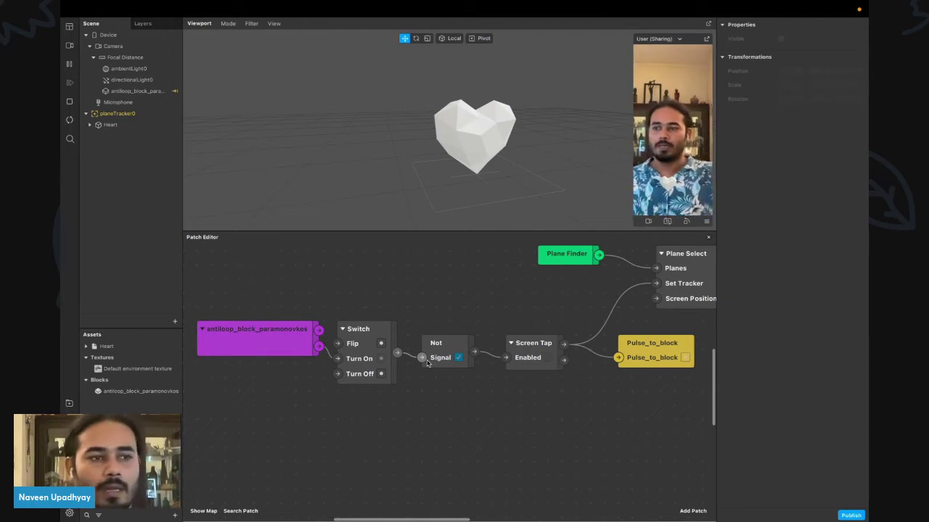
Shift the patch row slightly left, and offset the antiloop block, Switch, Not and Screen Tap patches a little above Pulse_to_block.
{"action": "left_click", "coordinate": [626, 365], "text": "shift"}
{"action": "mouse_move", "coordinate": [627, 365]}
{"action": "left_mouse_down"}
{"action": "mouse_move", "coordinate": [607, 360]}
{"action": "mouse_move", "coordinate": [614, 368]}
{"action": "left_mouse_up"}
{"action": "left_click", "coordinate": [349, 448]}
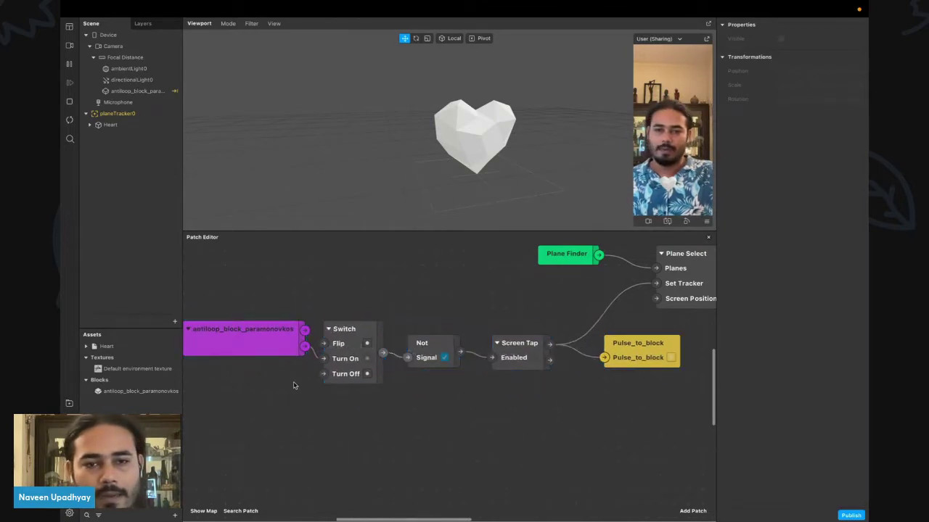
{"action": "left_click_drag", "start_coordinate": [264, 310], "coordinate": [589, 364]}
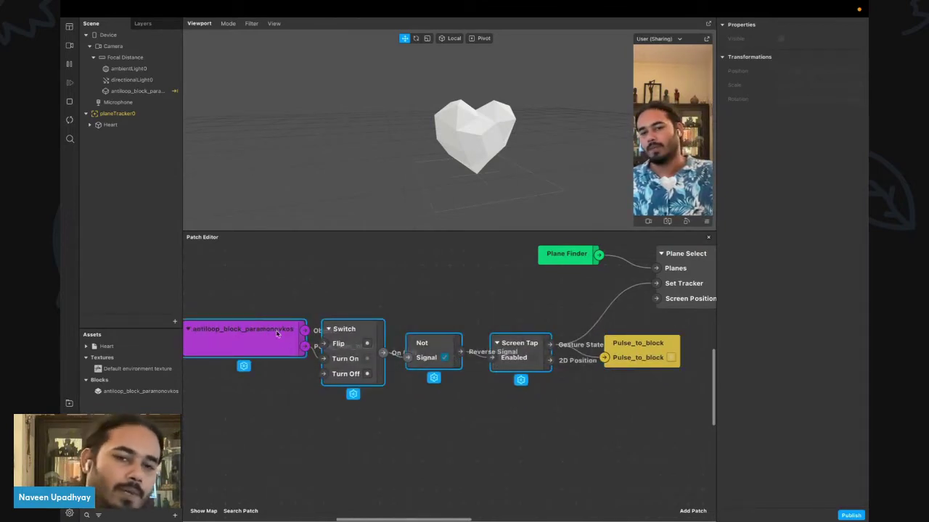
{"action": "left_click_drag", "start_coordinate": [409, 358], "coordinate": [423, 345]}
{"action": "left_click", "coordinate": [274, 394]}
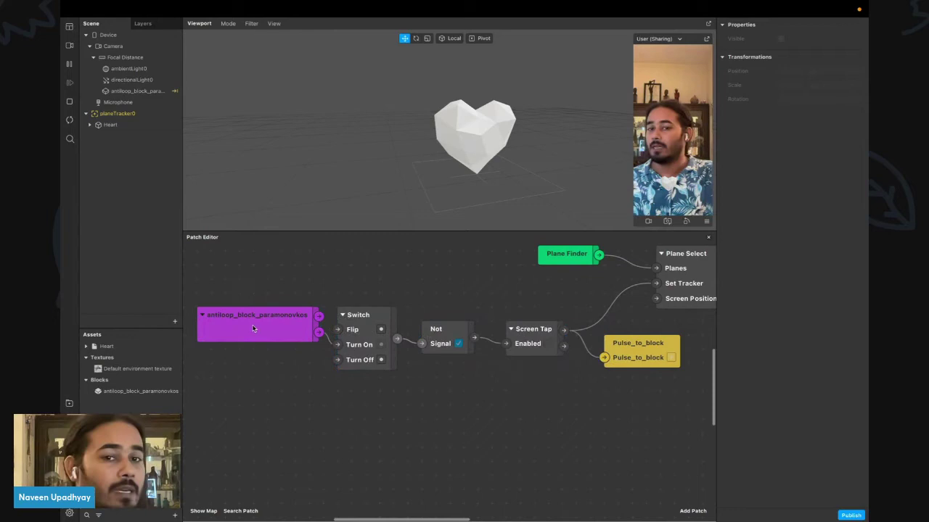
Open antiloop_block_paramonovkos for editing in version v139.0-prod and show its Patch Editor.
{"action": "left_click", "coordinate": [150, 392]}
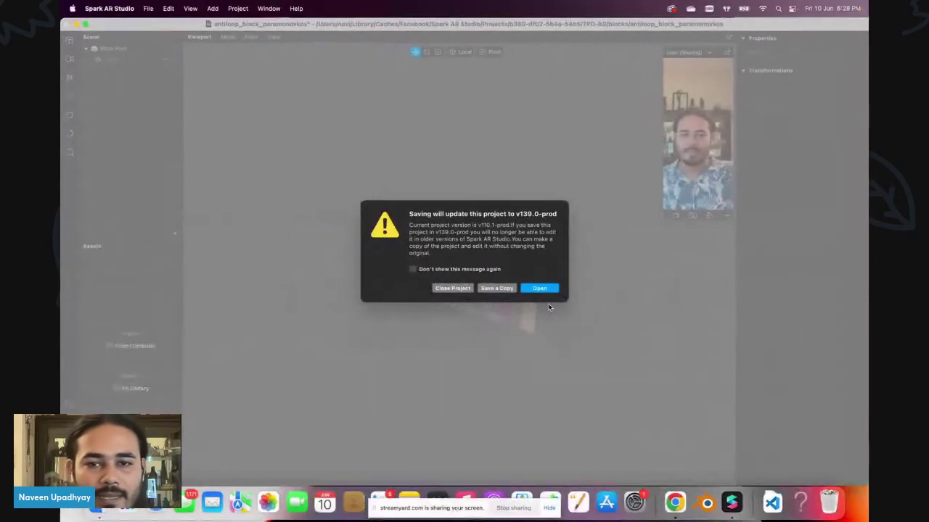
{"action": "left_click", "coordinate": [540, 305]}
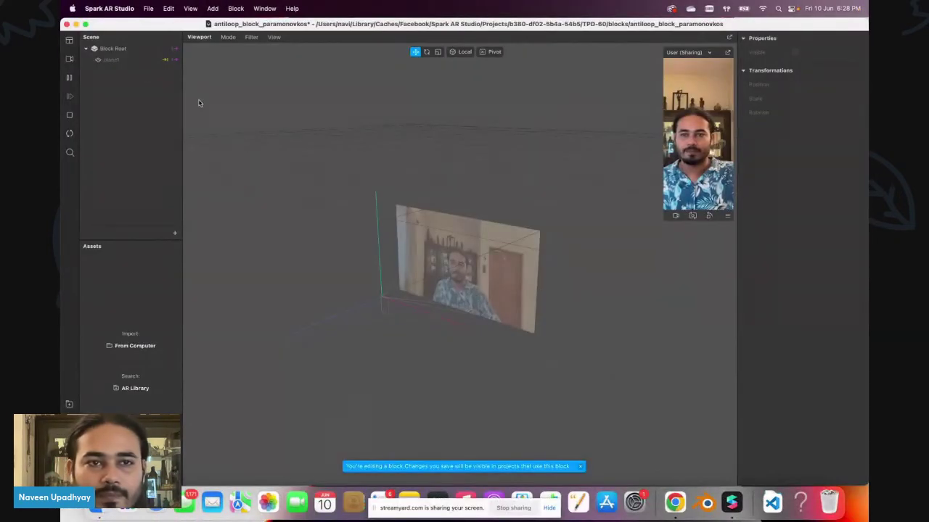
{"action": "left_click", "coordinate": [69, 40]}
{"action": "left_click", "coordinate": [102, 45]}
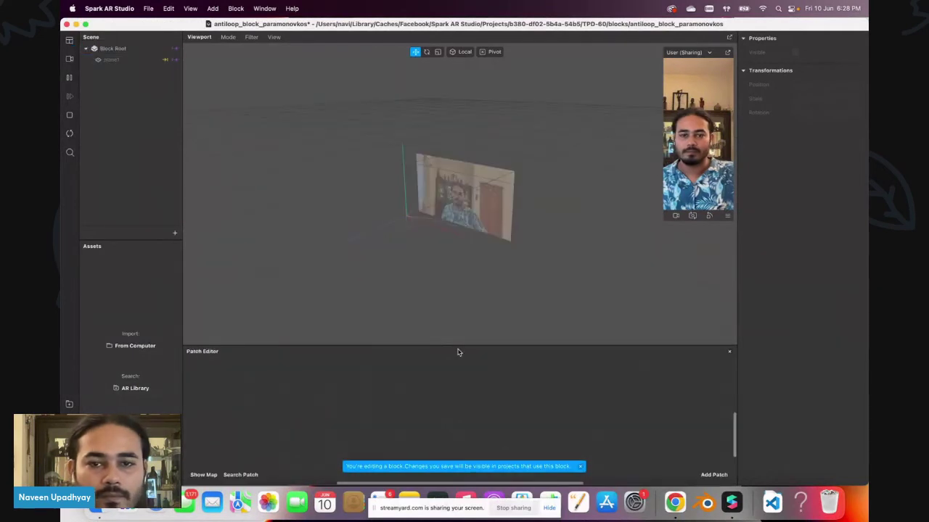
Locate the block's to_block and from_block patch groups using the graph map, and enlarge the Patch Editor.
{"action": "left_click", "coordinate": [203, 474]}
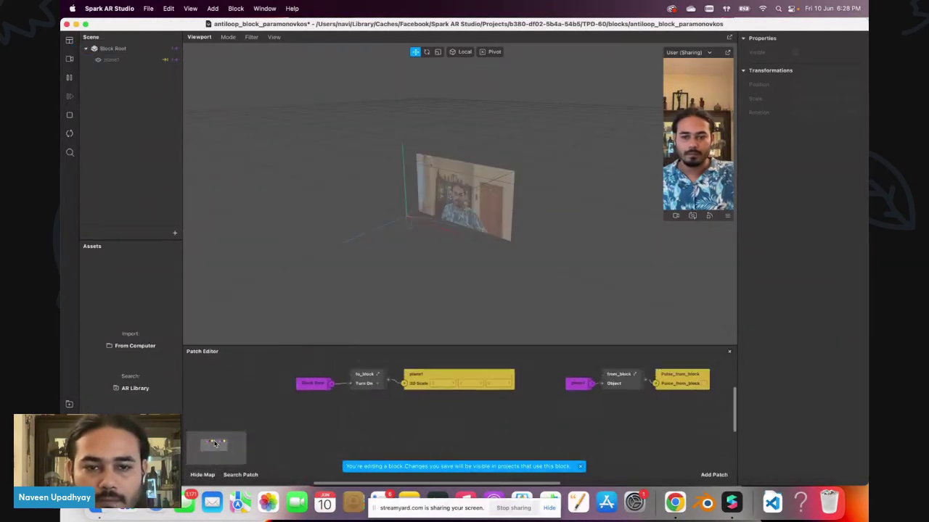
{"action": "scroll", "coordinate": [554, 442], "scroll_direction": "up", "scroll_amount": 2}
{"action": "scroll", "coordinate": [555, 442], "scroll_direction": "right", "scroll_amount": 3}
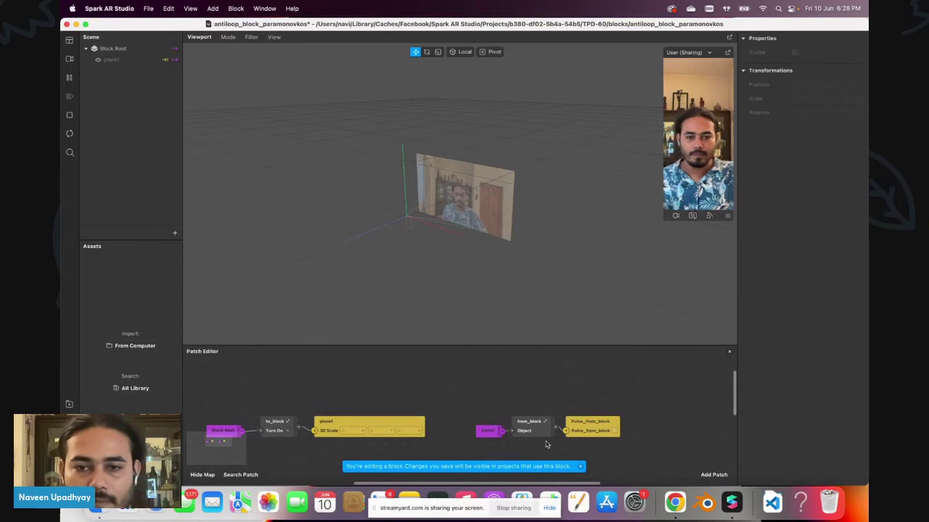
{"action": "scroll", "coordinate": [555, 444], "scroll_direction": "down", "scroll_amount": 1}
{"action": "scroll", "coordinate": [552, 444], "scroll_direction": "right", "scroll_amount": 2}
{"action": "scroll", "coordinate": [545, 445], "scroll_direction": "up", "scroll_amount": 3, "text": "super"}
{"action": "scroll", "coordinate": [545, 445], "scroll_direction": "down", "scroll_amount": 1, "text": "super"}
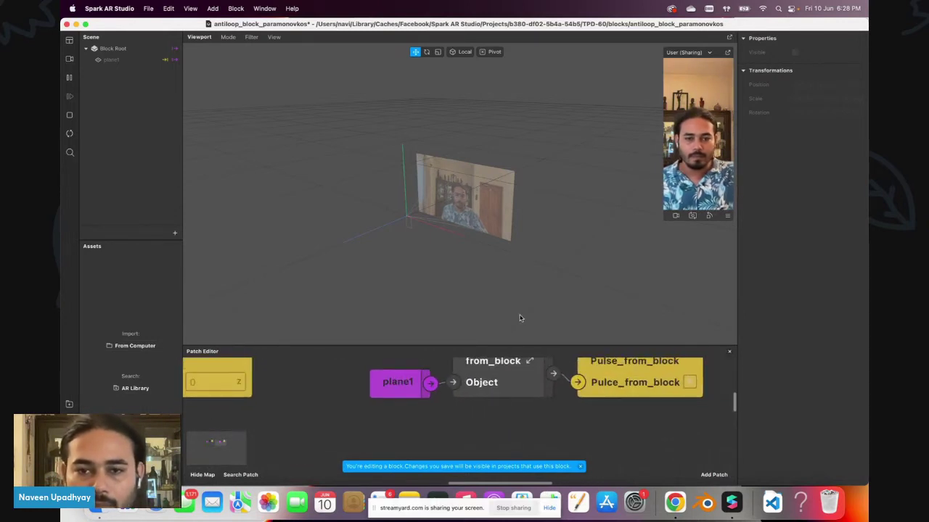
{"action": "left_click_drag", "start_coordinate": [513, 346], "coordinate": [513, 211]}
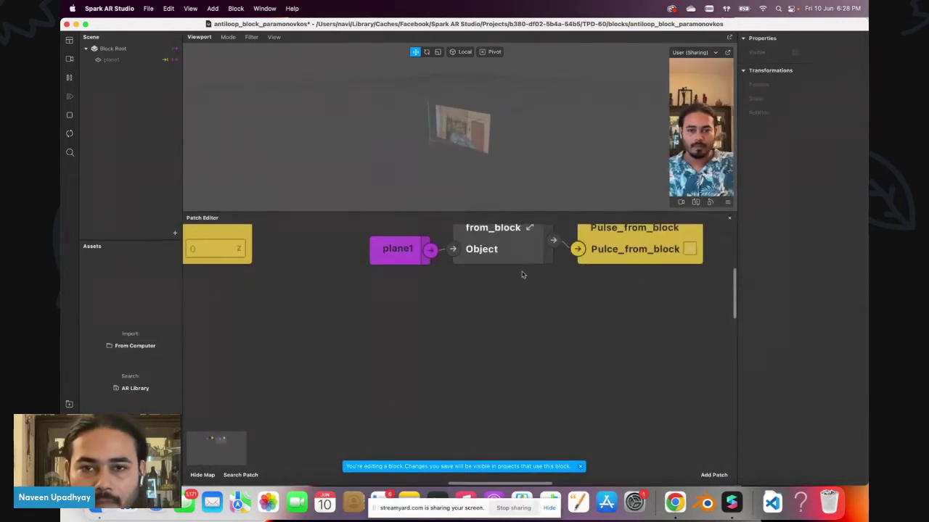
Open the from_block group and examine its chain of Bounding Box, Swizzle, Greater Than and Pulse patches.
{"action": "left_click", "coordinate": [531, 270]}
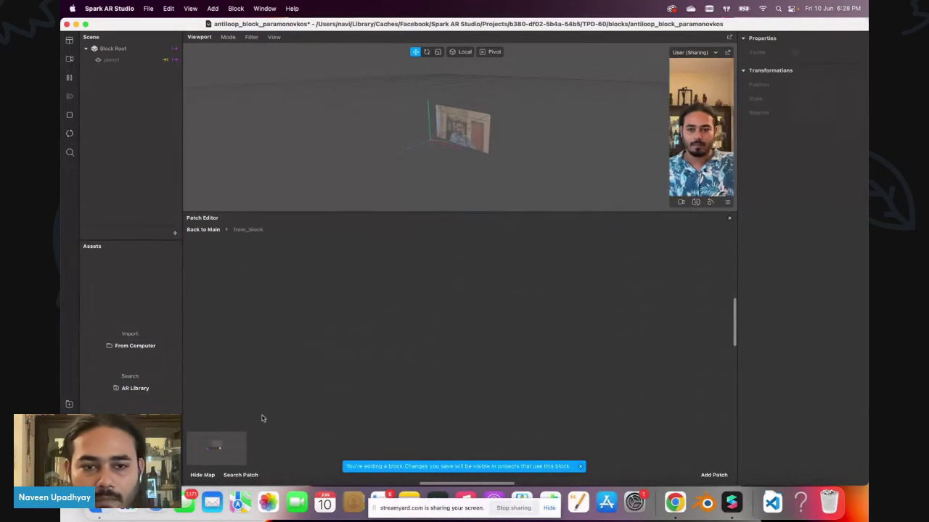
{"action": "left_click", "coordinate": [215, 450]}
{"action": "scroll", "coordinate": [395, 398], "scroll_direction": "left", "scroll_amount": 5}
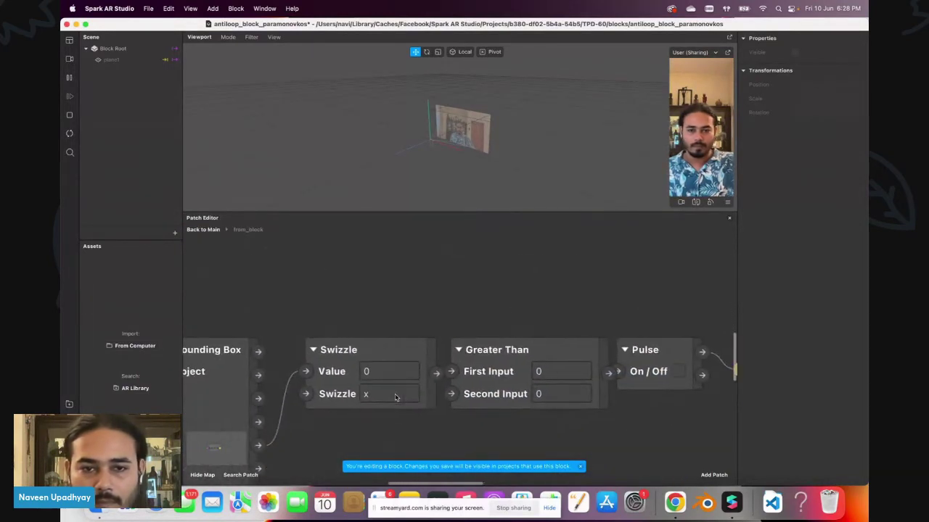
{"action": "scroll", "coordinate": [395, 398], "scroll_direction": "down", "scroll_amount": 3, "text": "super"}
{"action": "scroll", "coordinate": [395, 398], "scroll_direction": "up", "scroll_amount": 5, "text": "super"}
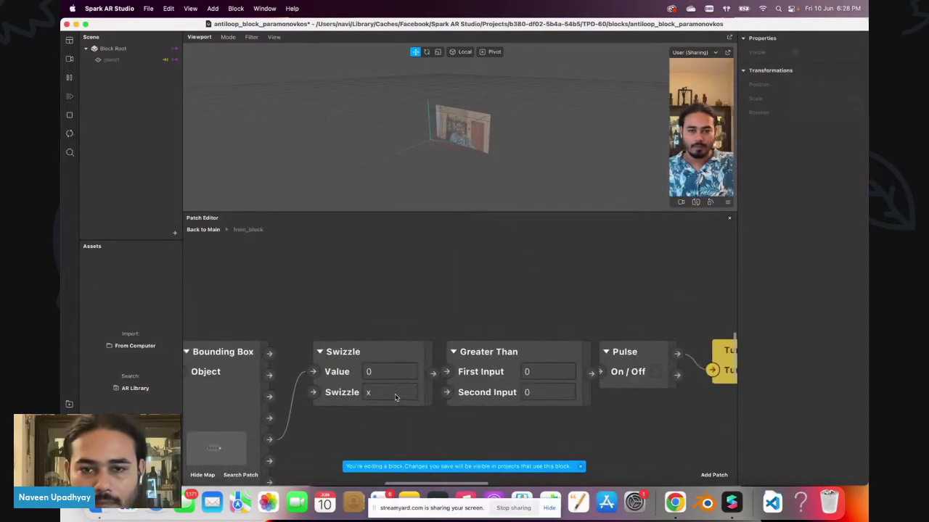
{"action": "scroll", "coordinate": [396, 398], "scroll_direction": "right", "scroll_amount": 3}
{"action": "scroll", "coordinate": [396, 398], "scroll_direction": "down", "scroll_amount": 3}
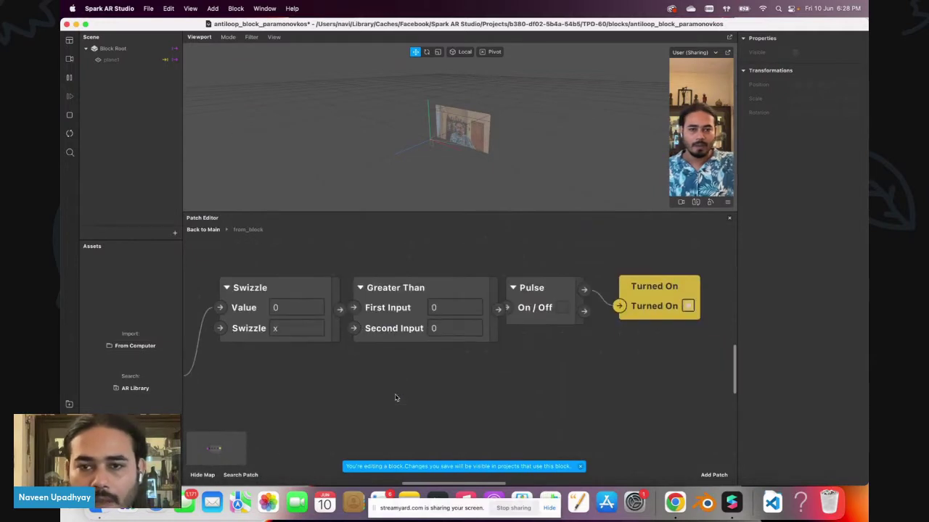
{"action": "scroll", "coordinate": [396, 398], "scroll_direction": "left", "scroll_amount": 5}
{"action": "left_click", "coordinate": [350, 386]}
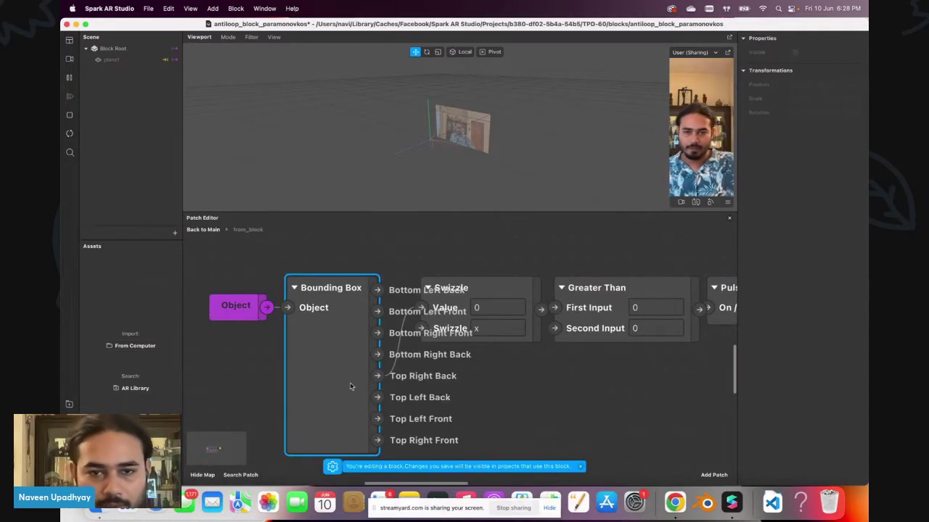
{"action": "left_click_drag", "start_coordinate": [240, 265], "coordinate": [631, 392]}
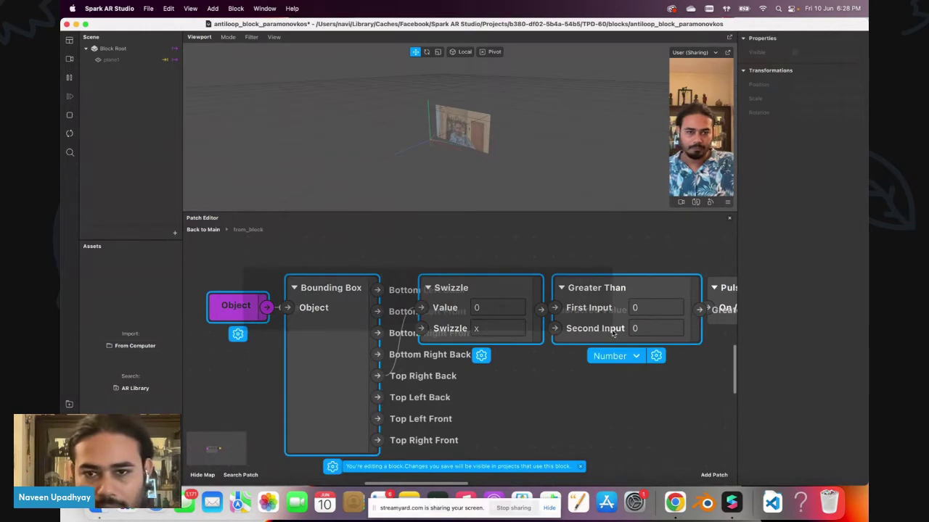
Open the to_block group and examine its chain of Turn On, Delay, Switch and If Then Else patches.
{"action": "left_click", "coordinate": [203, 229]}
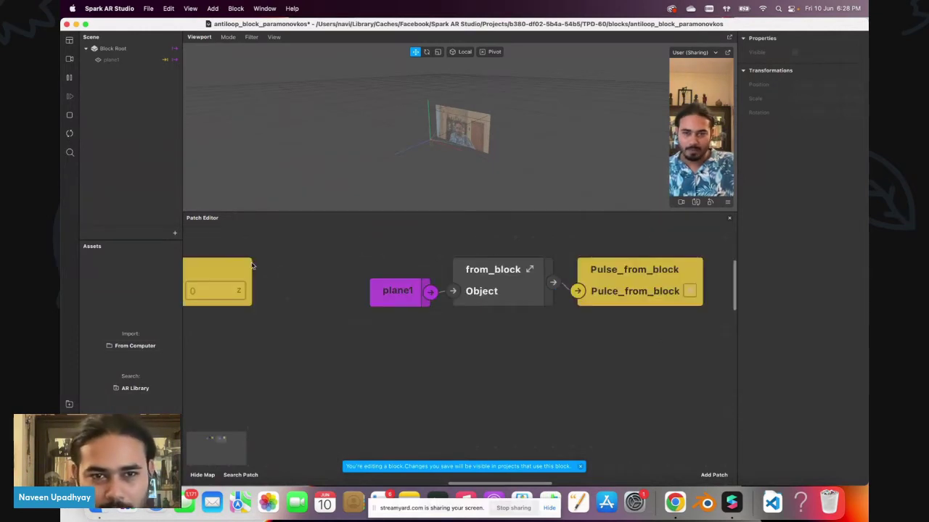
{"action": "scroll", "coordinate": [251, 265], "scroll_direction": "left", "scroll_amount": 5}
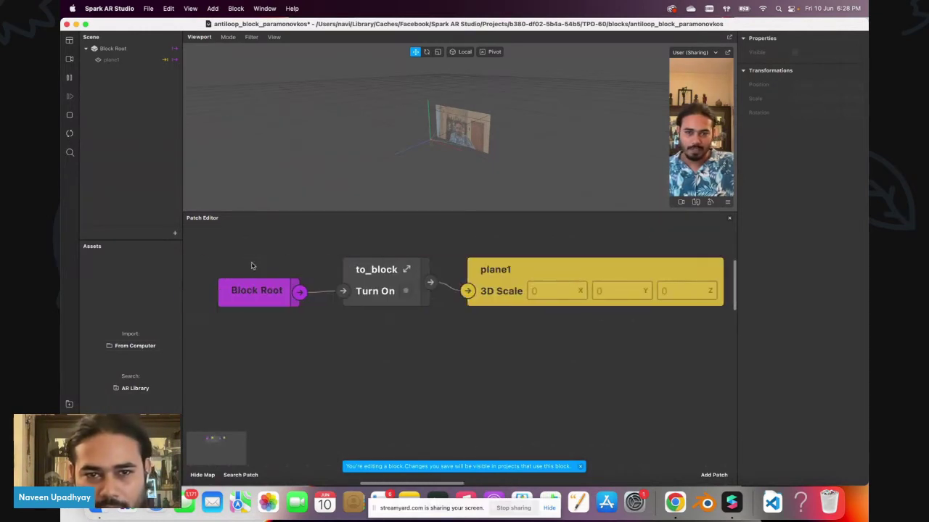
{"action": "left_click", "coordinate": [407, 269]}
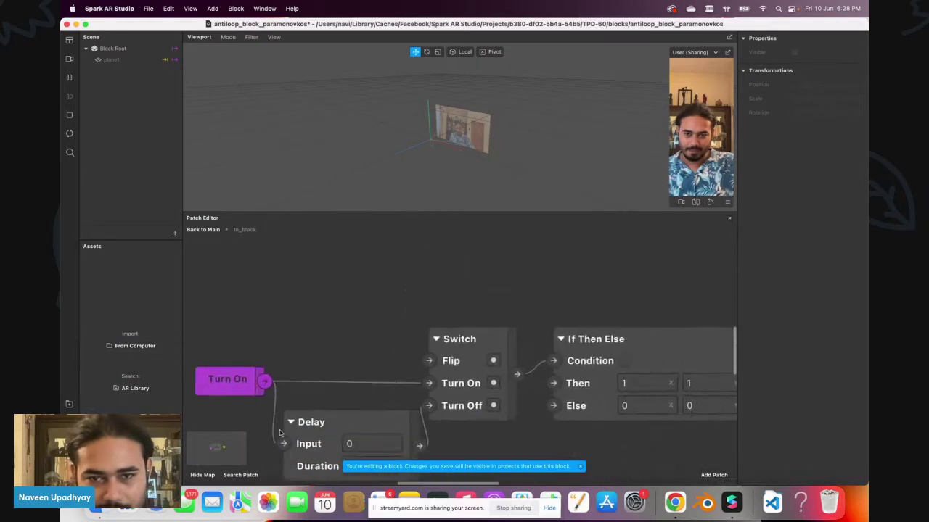
{"action": "scroll", "coordinate": [293, 428], "scroll_direction": "down", "scroll_amount": 3}
{"action": "scroll", "coordinate": [293, 428], "scroll_direction": "left", "scroll_amount": 3}
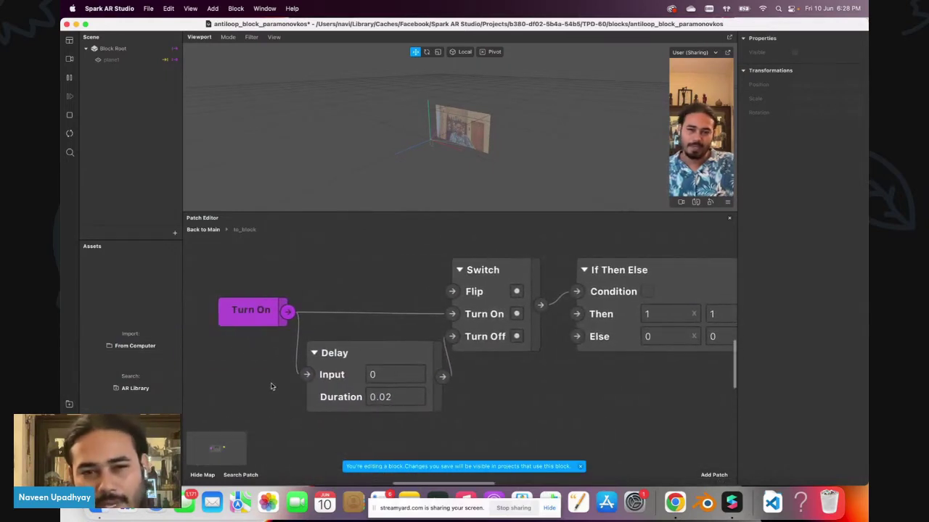
{"action": "left_click_drag", "start_coordinate": [269, 384], "coordinate": [319, 319]}
{"action": "left_click_drag", "start_coordinate": [365, 373], "coordinate": [327, 364]}
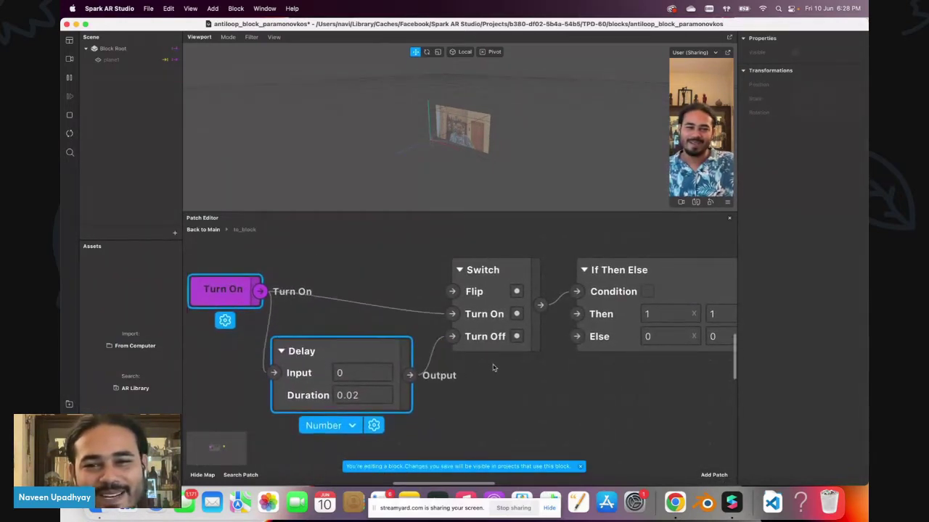
{"action": "left_click", "coordinate": [507, 319]}
{"action": "scroll", "coordinate": [618, 388], "scroll_direction": "right", "scroll_amount": 3}
{"action": "scroll", "coordinate": [617, 388], "scroll_direction": "right", "scroll_amount": 10}
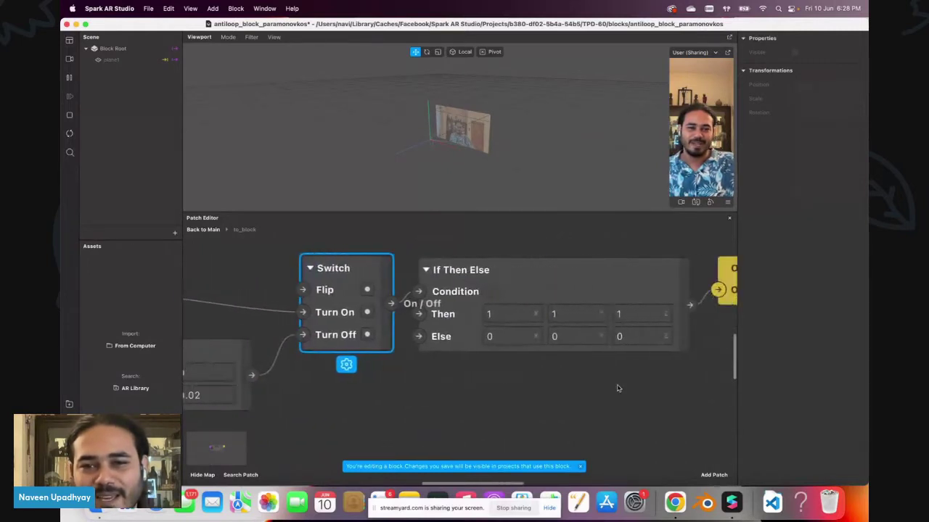
Return to the block's main graph and close the antiloop block, discarding its changes.
{"action": "left_click", "coordinate": [203, 229]}
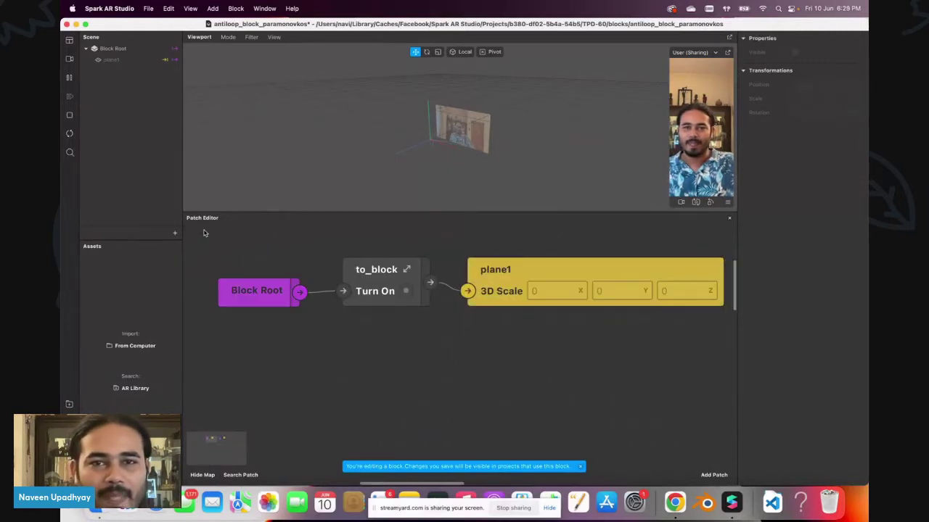
{"action": "left_click", "coordinate": [68, 24]}
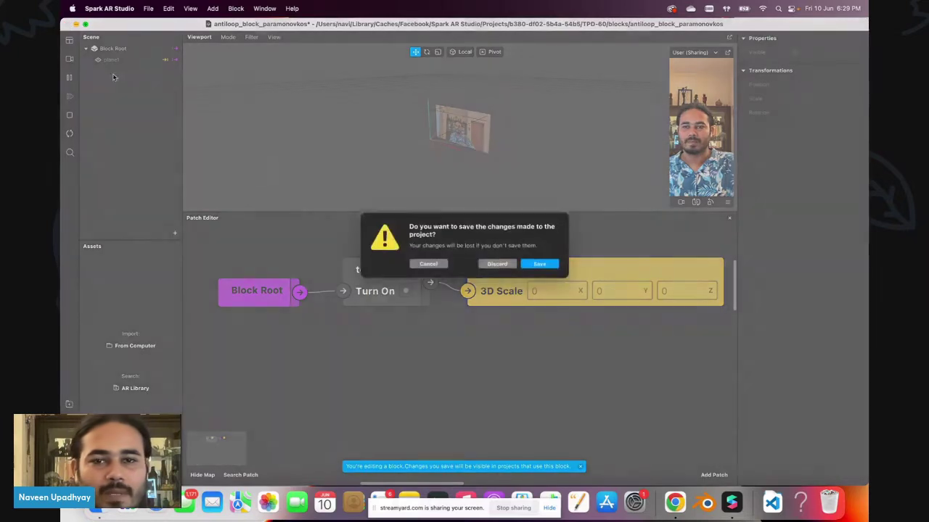
{"action": "left_click", "coordinate": [497, 269]}
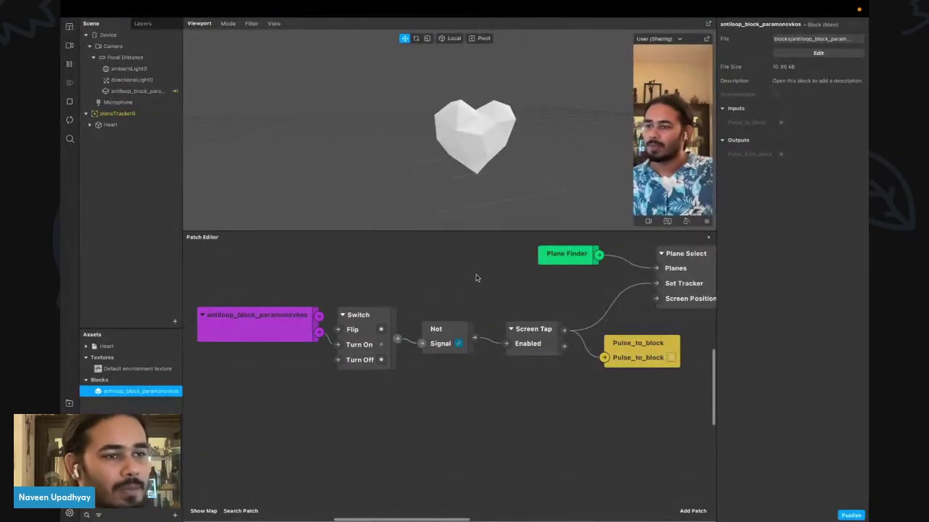
Close the untitled plane-tracking project and discard its changes.
{"action": "left_click_drag", "start_coordinate": [296, 283], "coordinate": [375, 391]}
{"action": "left_click", "coordinate": [375, 390]}
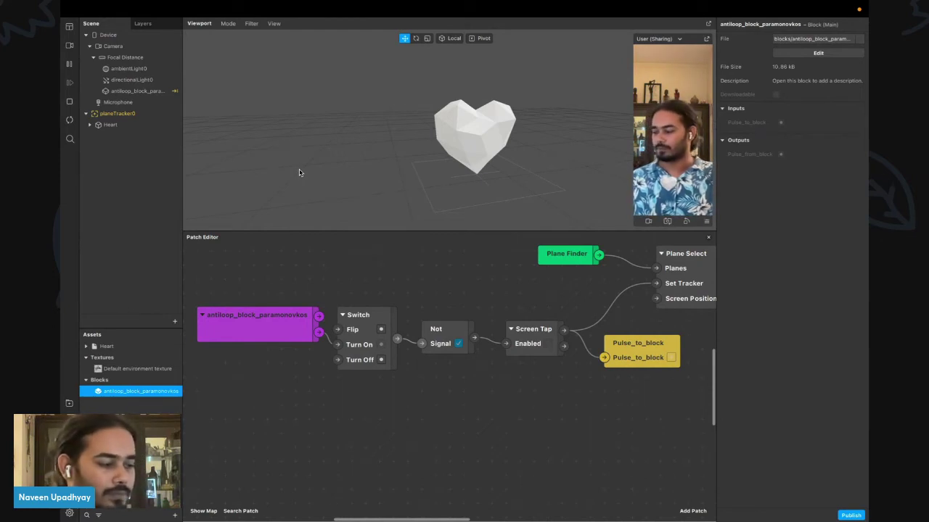
{"action": "mouse_move", "coordinate": [78, 21]}
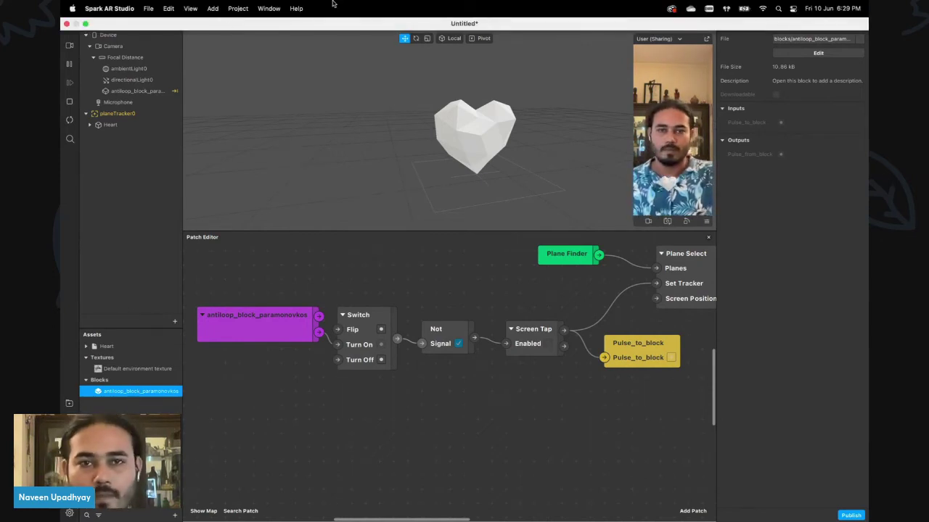
{"action": "left_click", "coordinate": [67, 24]}
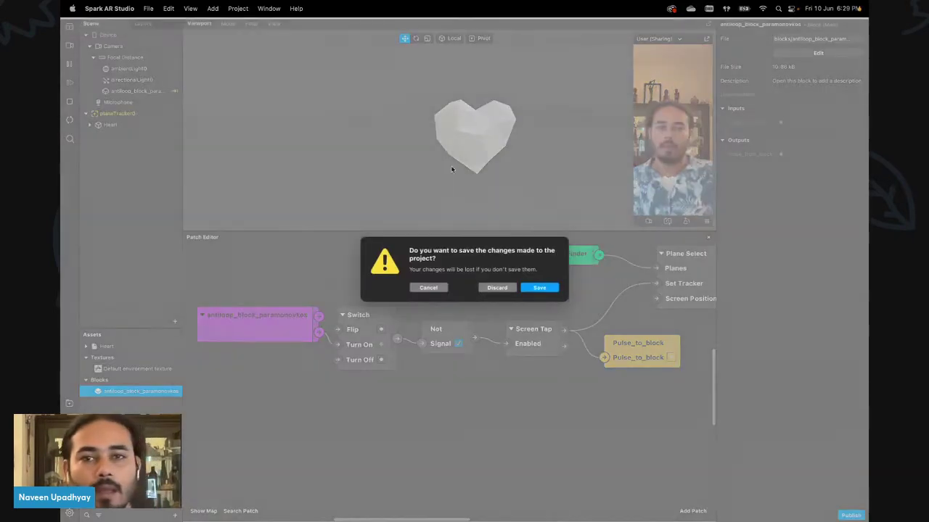
{"action": "left_click", "coordinate": [497, 288]}
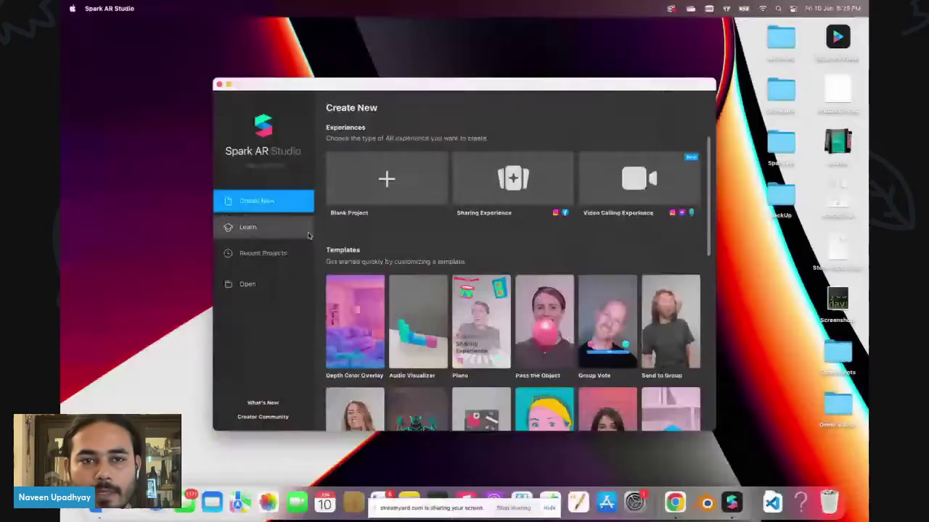
Open the recent Hand Tracking Finished Project in full screen and enlarge its simulator preview to view the effect.
{"action": "left_click", "coordinate": [263, 253]}
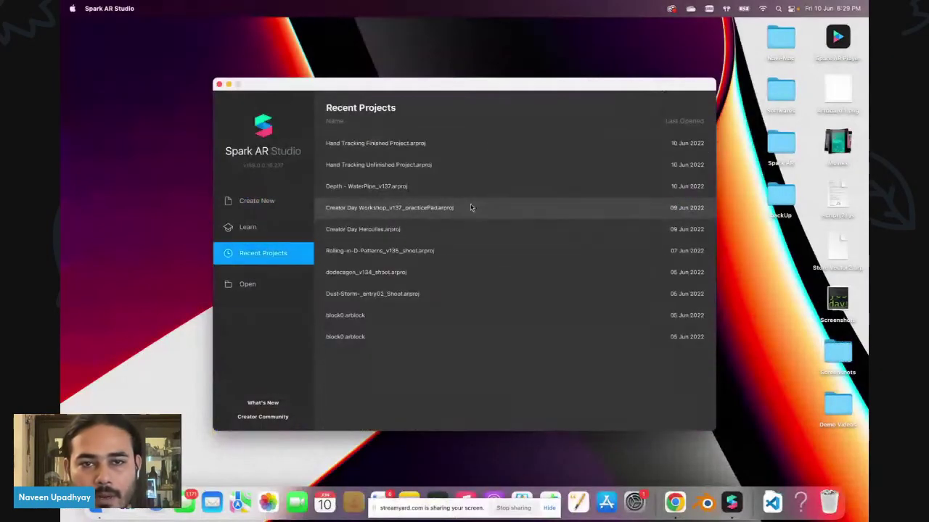
{"action": "left_click", "coordinate": [390, 145]}
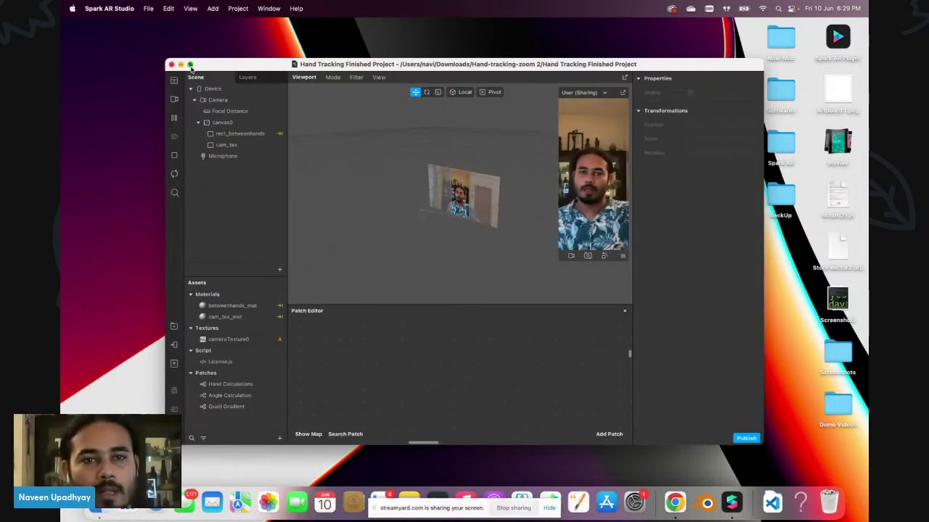
{"action": "left_click", "coordinate": [190, 64]}
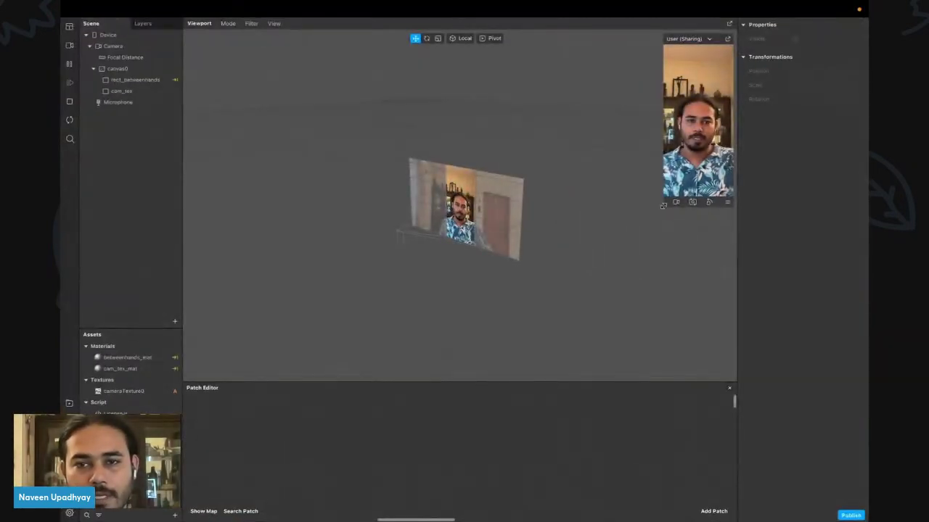
{"action": "left_click", "coordinate": [662, 206]}
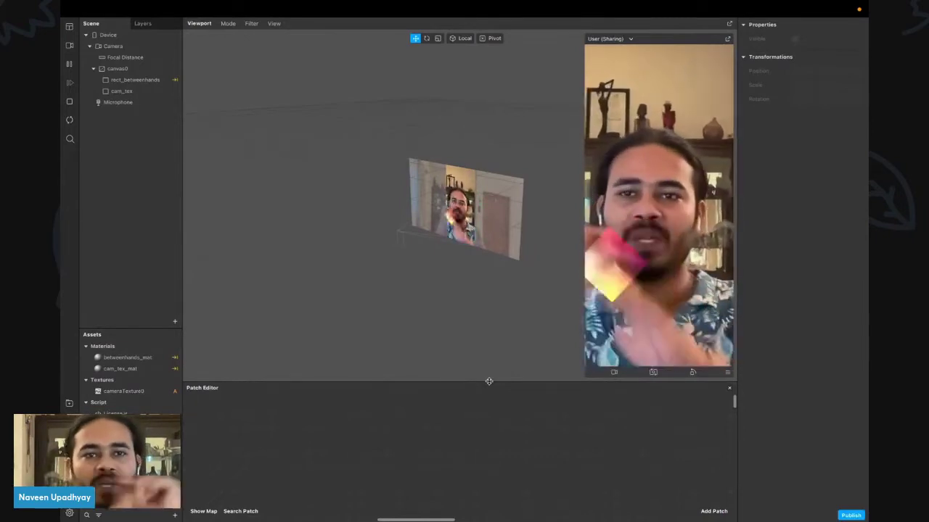
Close the Hand Tracking Finished Project and create a new blank project.
{"action": "mouse_move", "coordinate": [96, 4]}
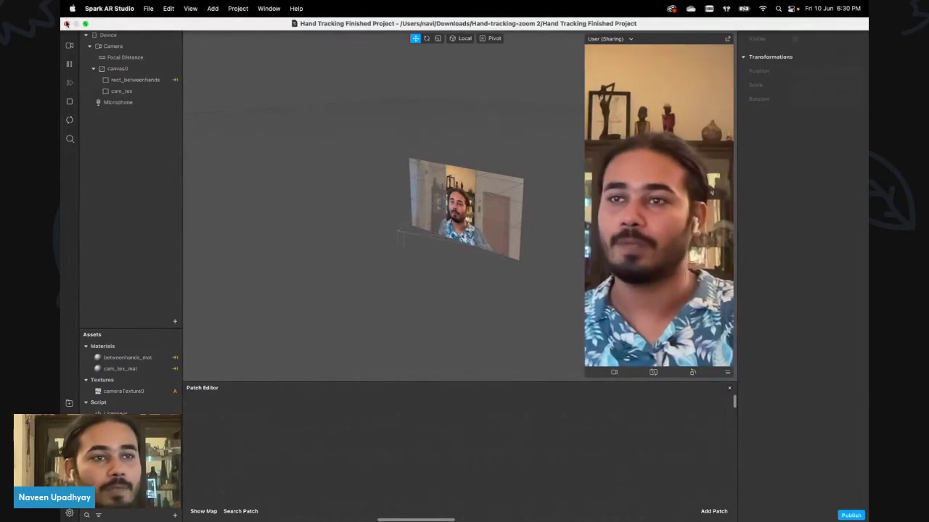
{"action": "left_click", "coordinate": [66, 24]}
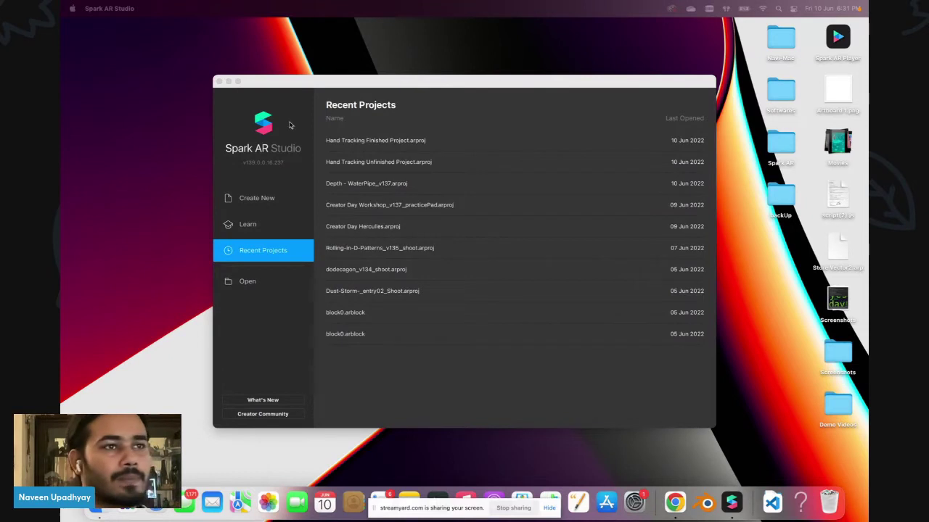
{"action": "left_click_drag", "start_coordinate": [405, 86], "coordinate": [430, 52]}
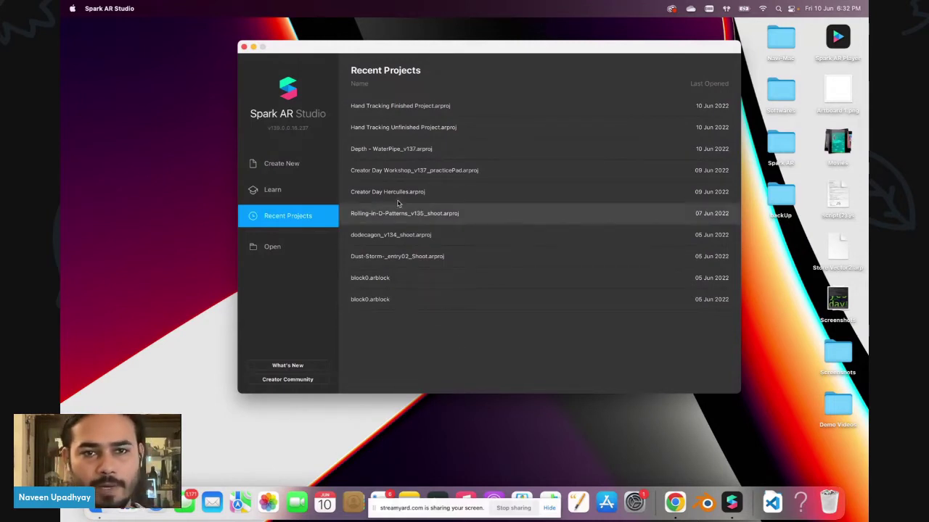
{"action": "left_click", "coordinate": [304, 163]}
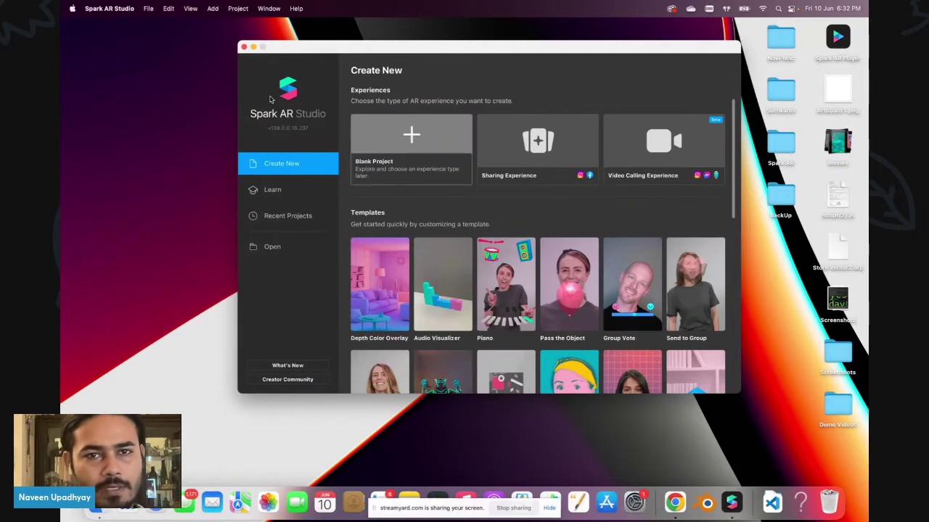
{"action": "left_click", "coordinate": [388, 138]}
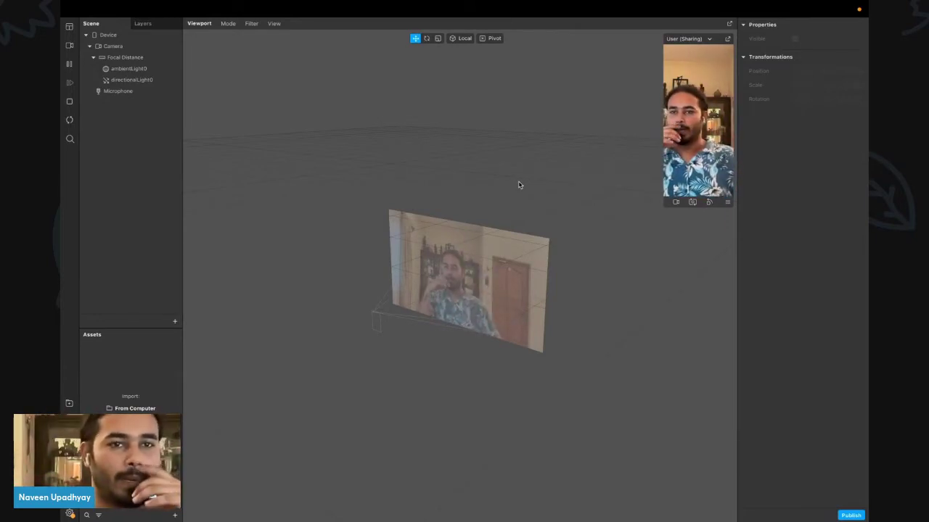
Add a rectangle object to the scene of the new project.
{"action": "left_click", "coordinate": [112, 46]}
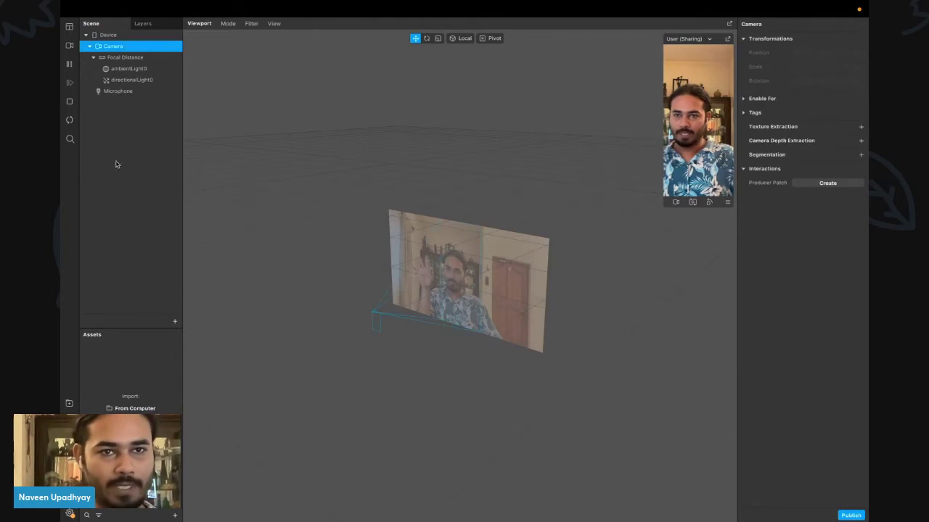
{"action": "left_click", "coordinate": [128, 130]}
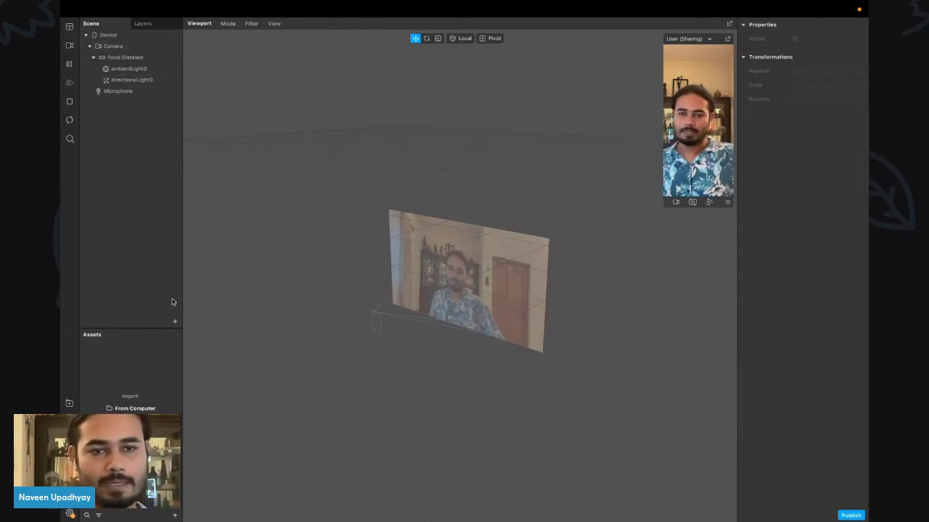
{"action": "left_click", "coordinate": [175, 323]}
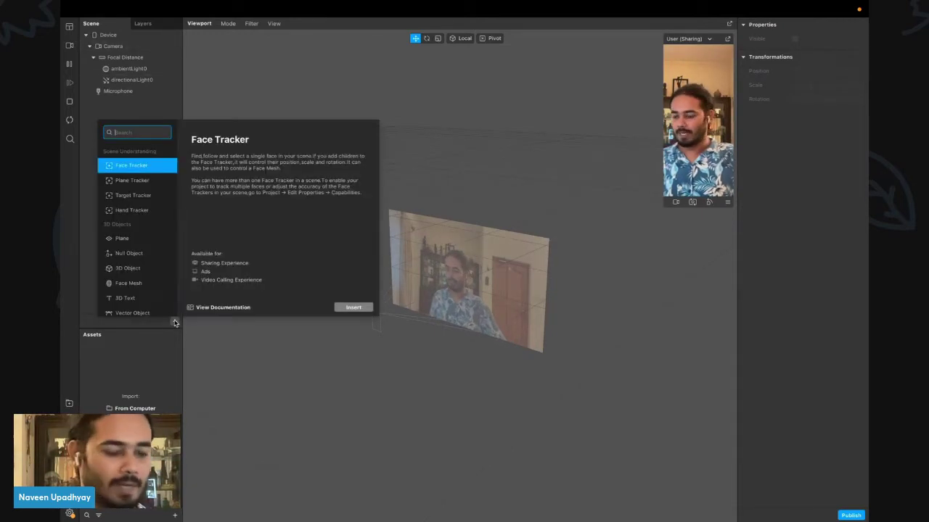
{"action": "type", "text": "rect"}
{"action": "key", "text": "Return"}
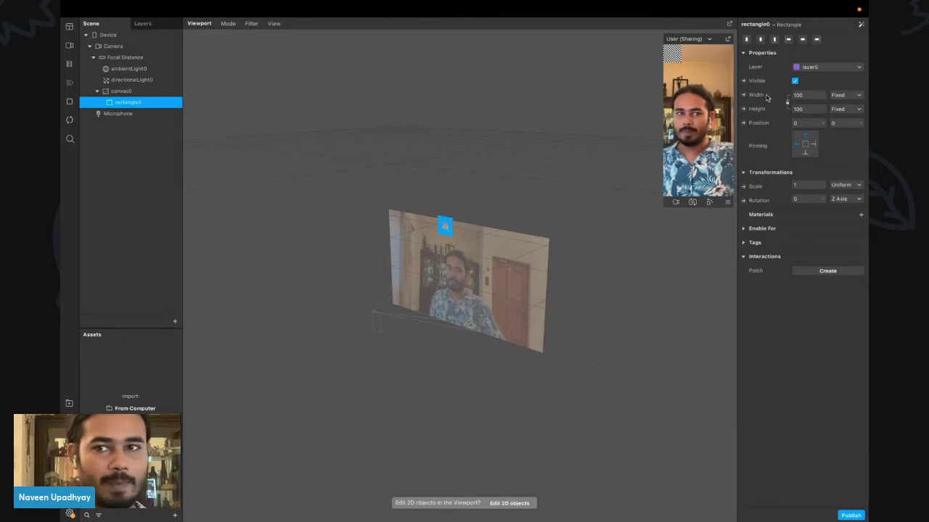
Switch the rectangle's width and height from fixed to relative sizing so it fills the screen.
{"action": "left_click", "coordinate": [845, 95]}
{"action": "left_click", "coordinate": [810, 110]}
{"action": "left_click", "coordinate": [846, 108]}
{"action": "left_click", "coordinate": [810, 124]}
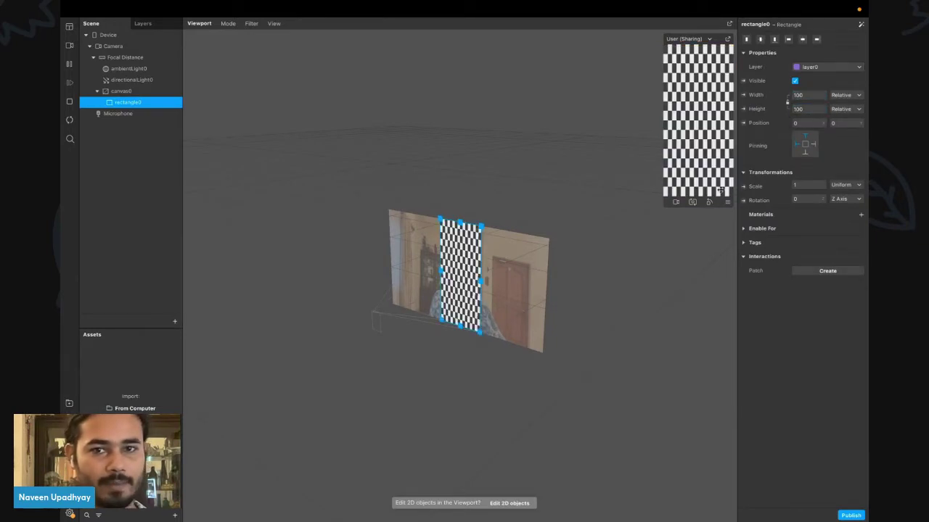